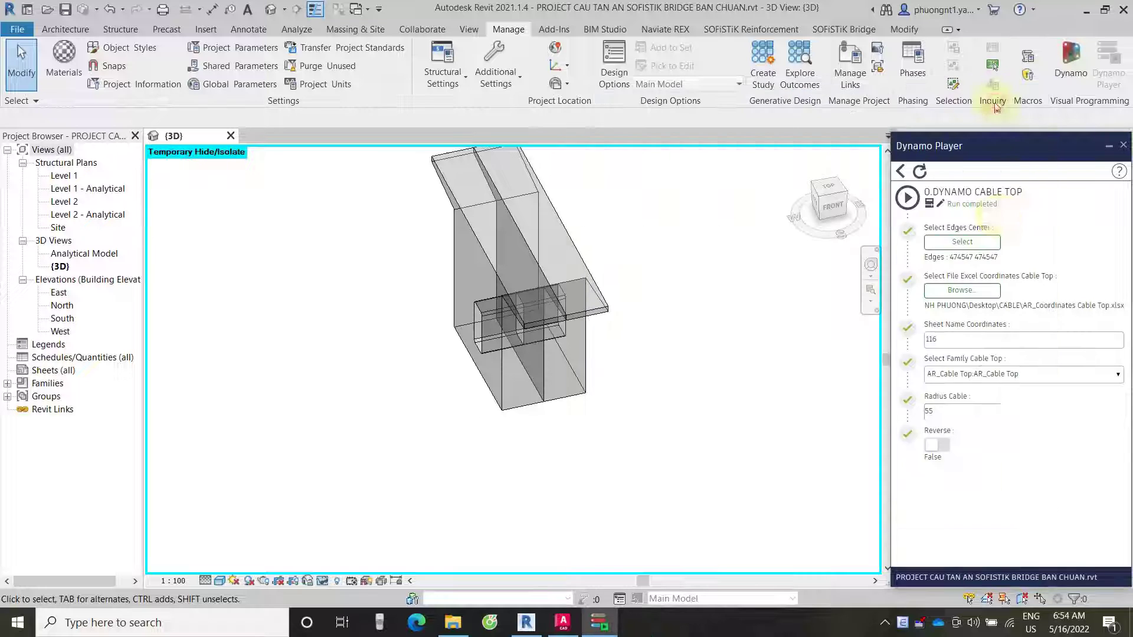
# Run CABLE TOP for coordinate sheet 101 with the view set to top.
pyautogui.click(934, 243)
pyautogui.press('Escape')
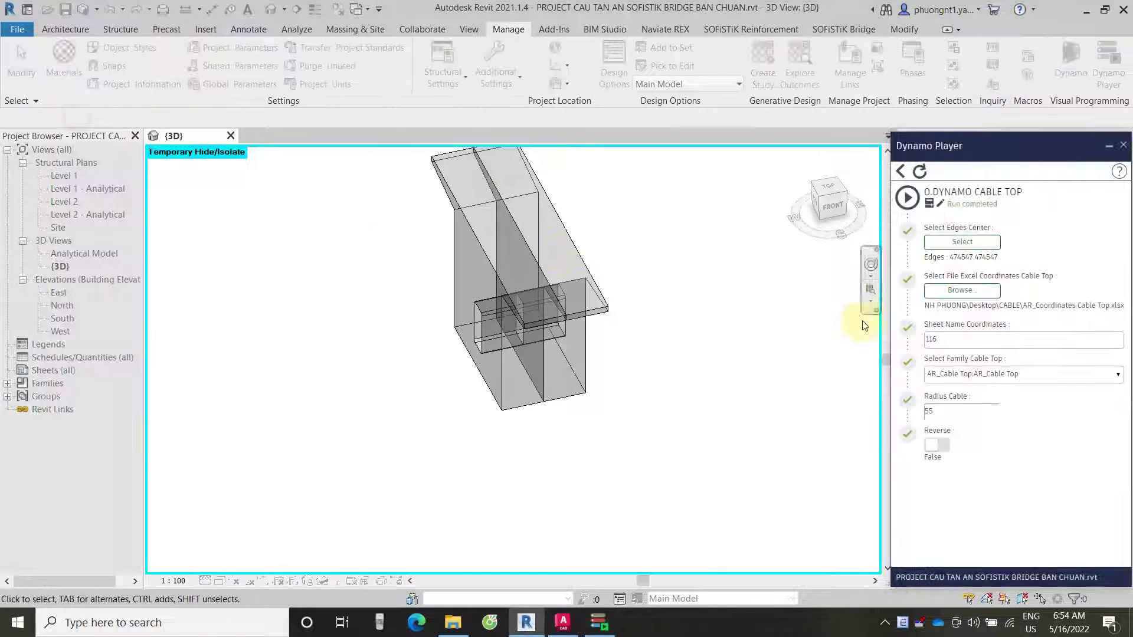
pyautogui.doubleClick(981, 342)
pyautogui.write('101')
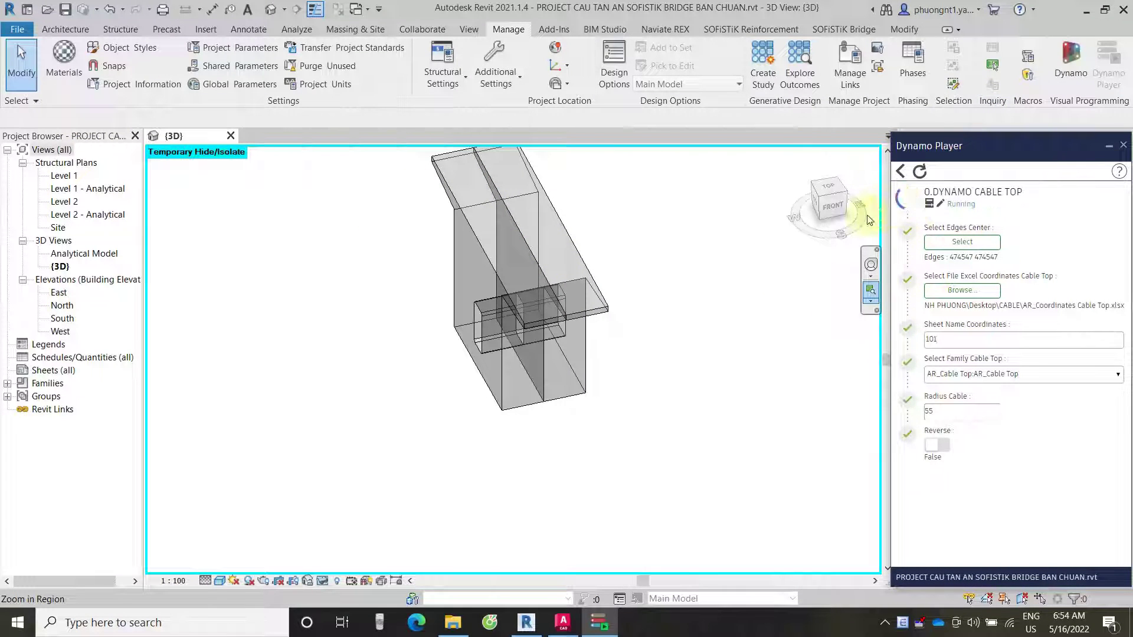
pyautogui.scroll(-3, 663, 387)
pyautogui.click(828, 190)
pyautogui.write('102')
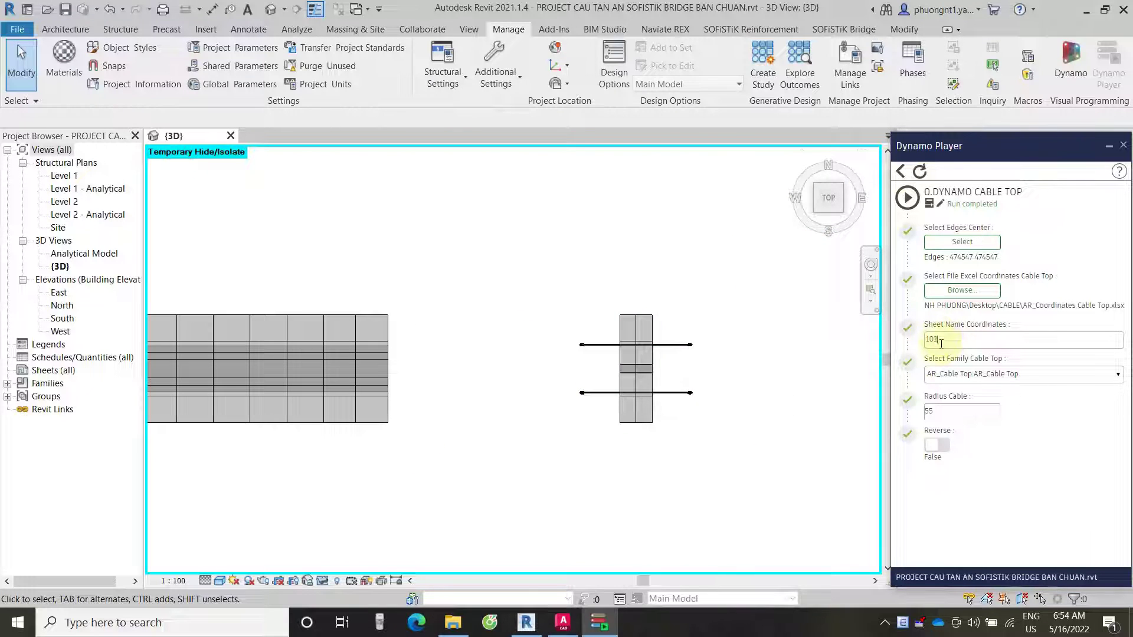
pyautogui.click(898, 199)
# Run CABLE TOP for the following sheets up to sheet 110.
pyautogui.click(950, 337)
pyautogui.write('104')
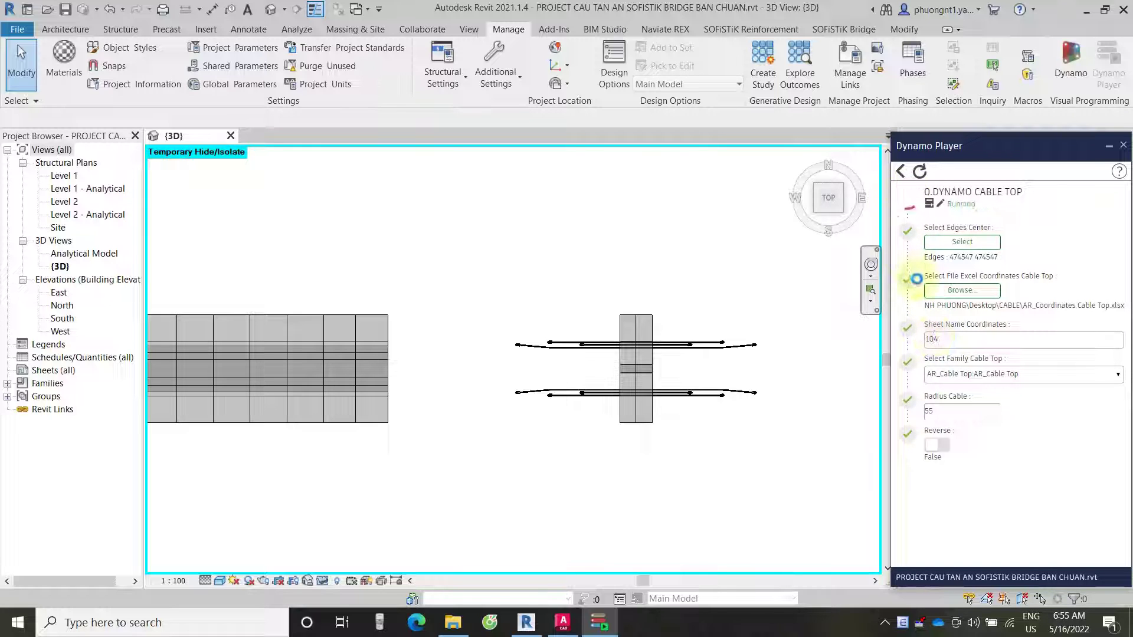
pyautogui.click(952, 342)
pyautogui.write('5')
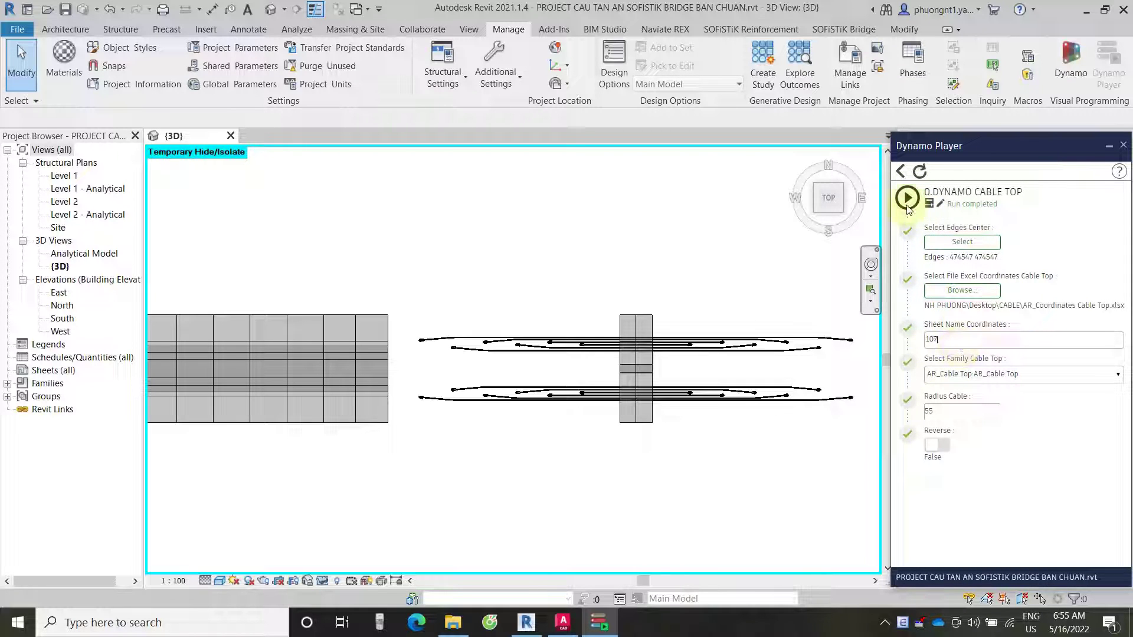
pyautogui.click(907, 207)
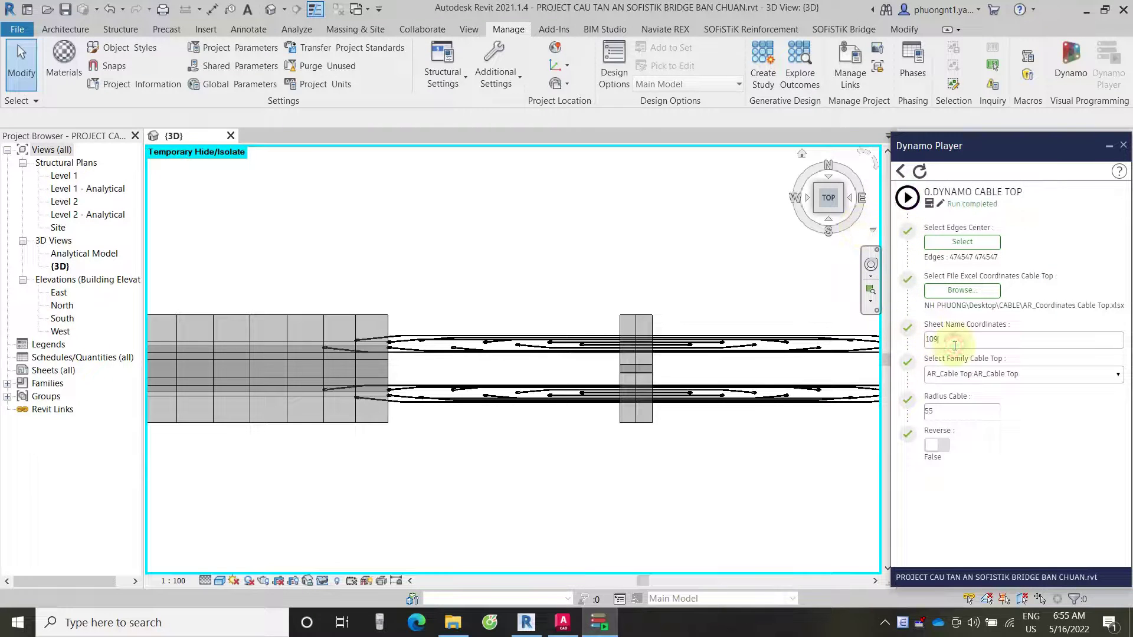
pyautogui.click(911, 204)
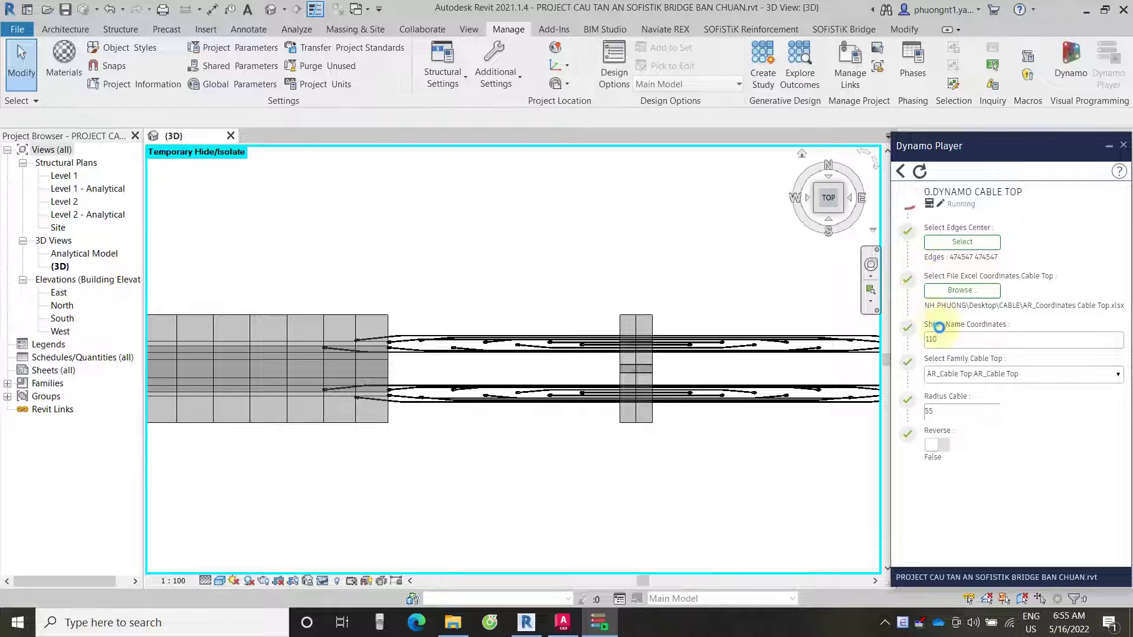
pyautogui.write('111')
pyautogui.press('Return')
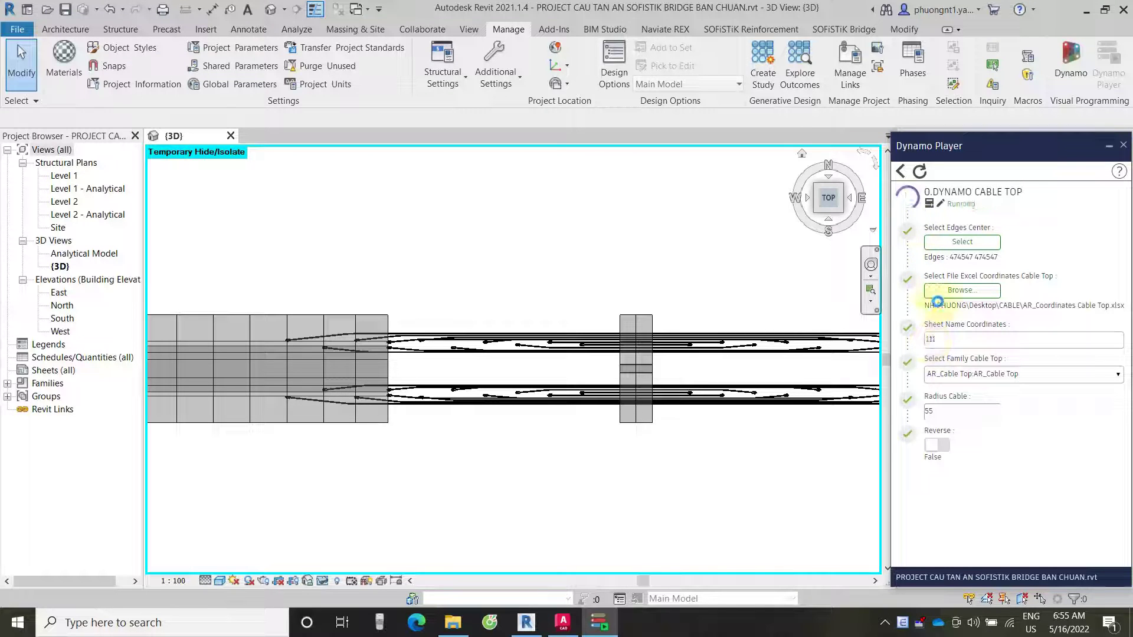
# Place cables for sheets 112 and 114, then bring up the AutoCAD cable layout.
pyautogui.press('BackSpace')
pyautogui.write('2')
pyautogui.click(920, 203)
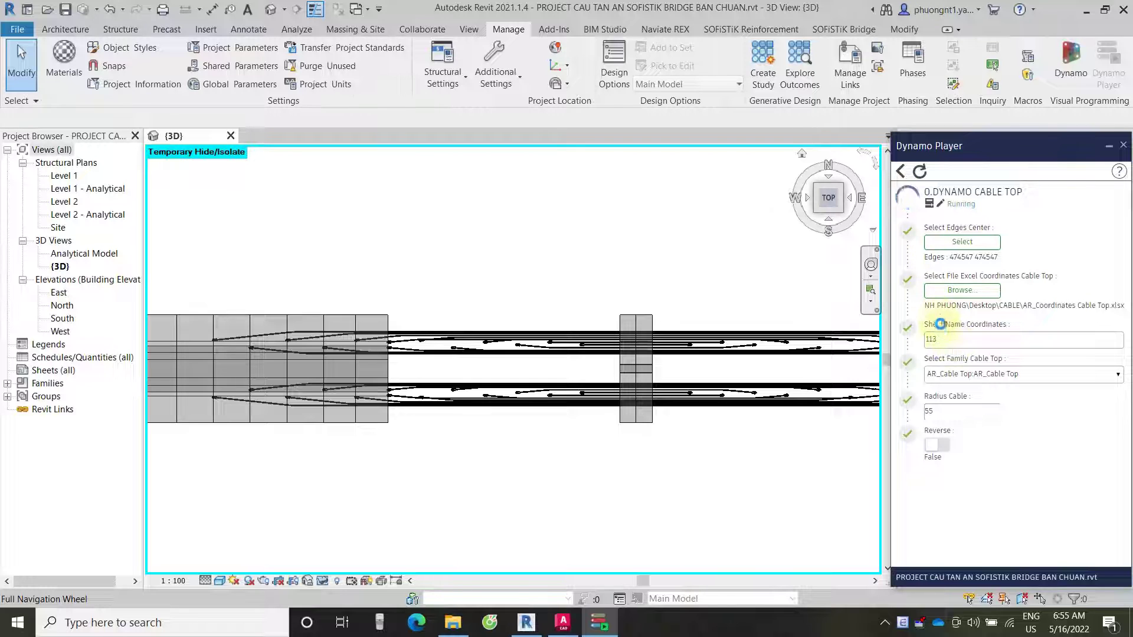
pyautogui.write('4')
pyautogui.click(906, 200)
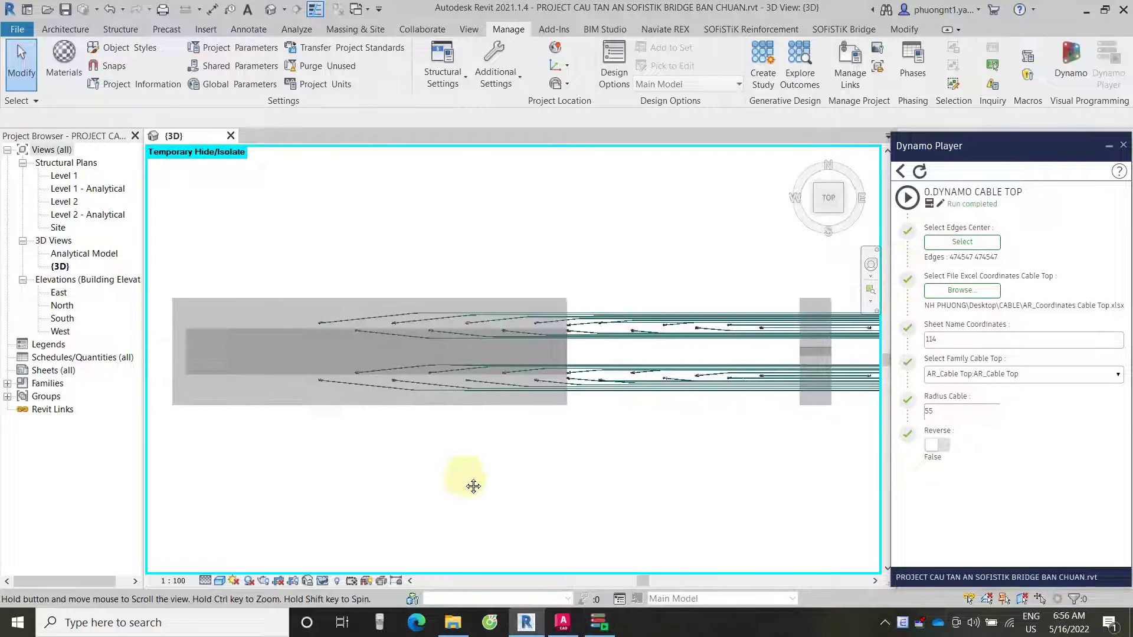
pyautogui.hotkey('alt', 'Tab')
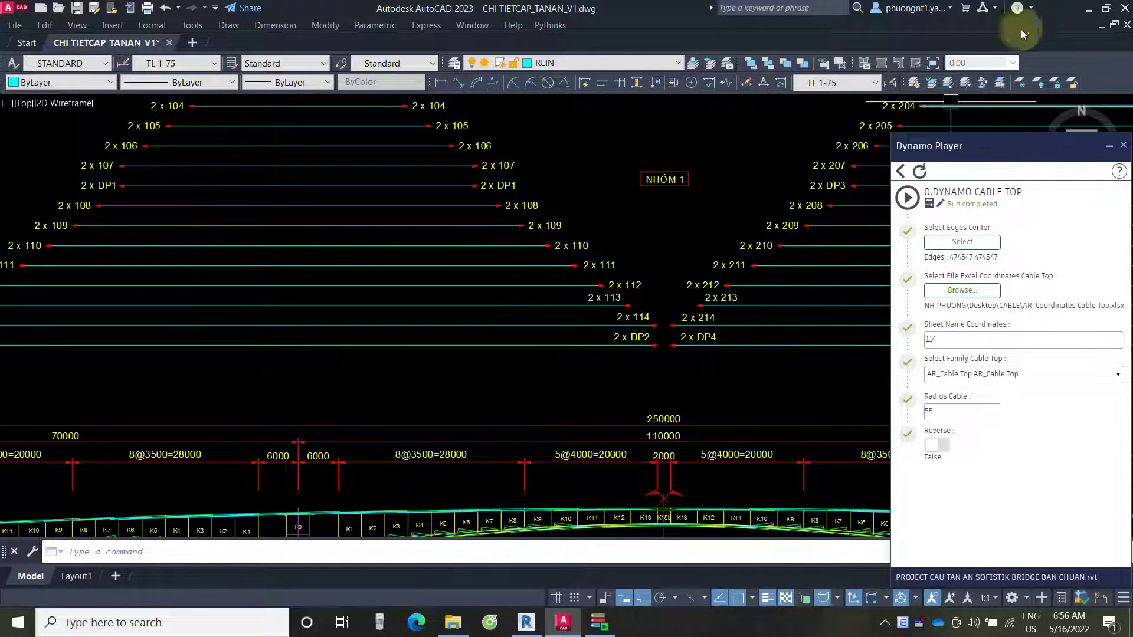
# Place the DP2 and 116 cables, then orbit to an angled perspective of the girder.
pyautogui.click(1088, 9)
pyautogui.write('DP2')
pyautogui.click(907, 198)
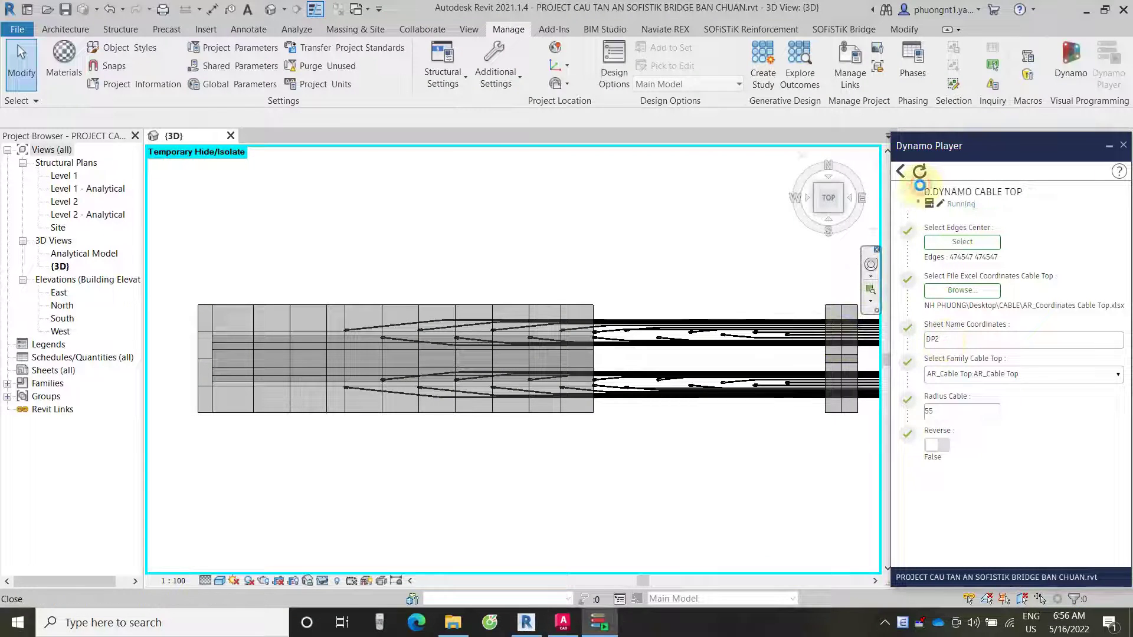
pyautogui.doubleClick(952, 342)
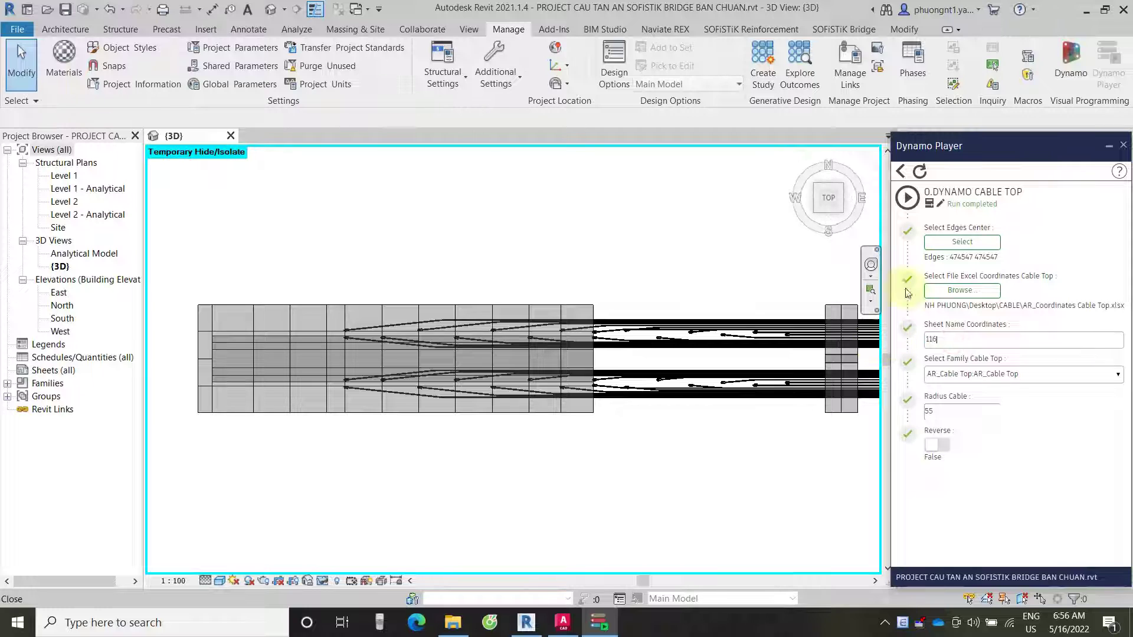
pyautogui.press('Return')
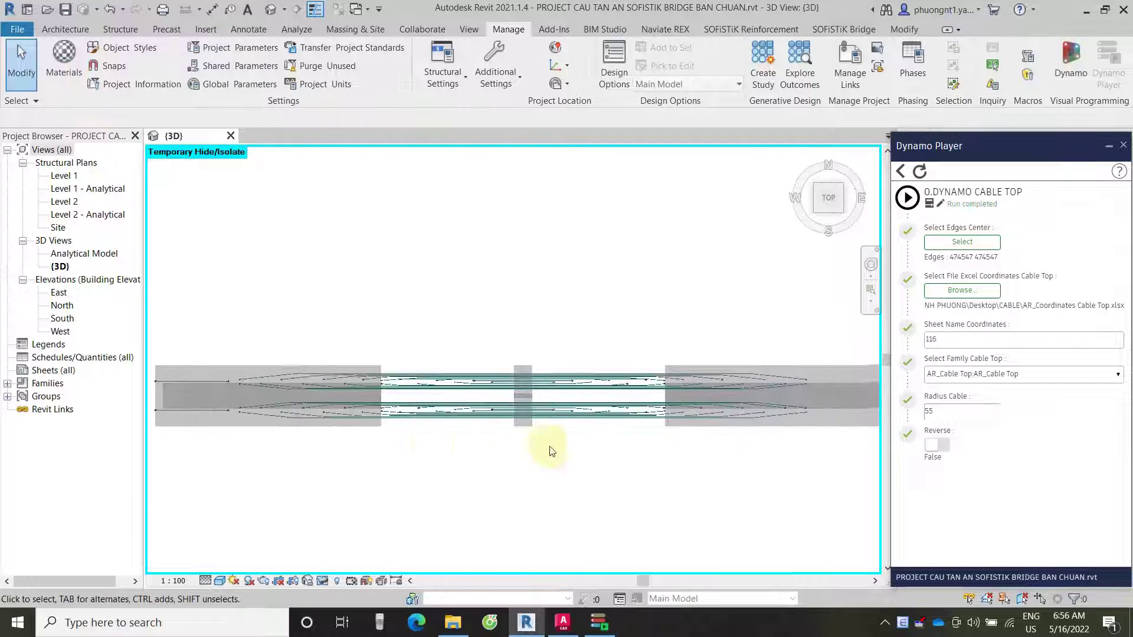
pyautogui.keyDown('shift'); pyautogui.moveTo(597, 478); pyautogui.dragTo(417, 399, button='middle'); pyautogui.keyUp('shift')
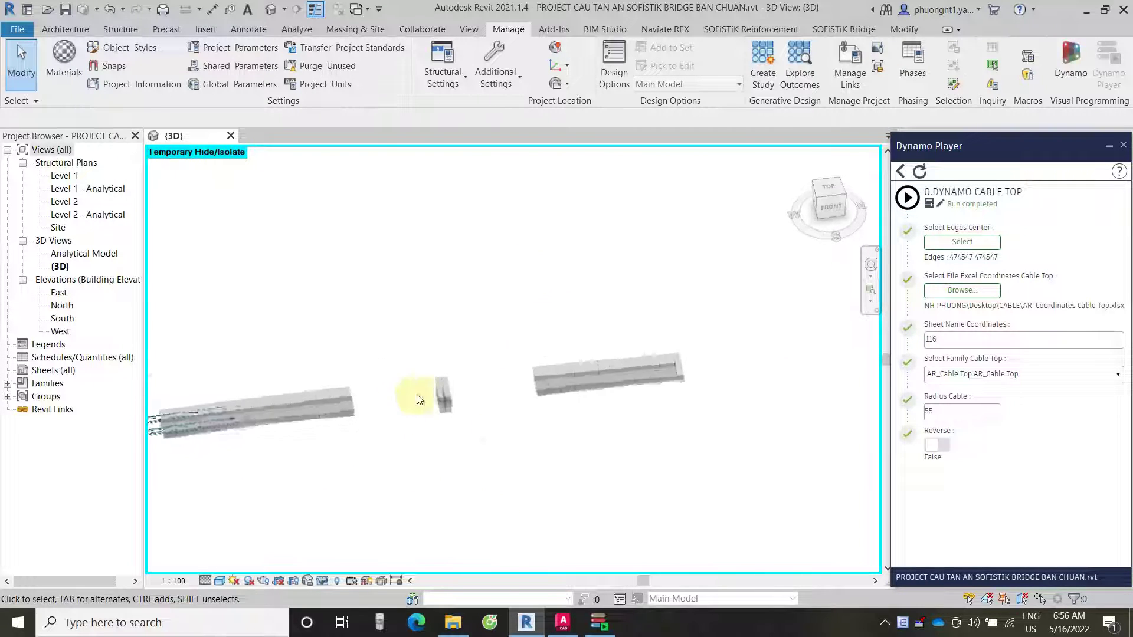
pyautogui.scroll(5, 416, 400)
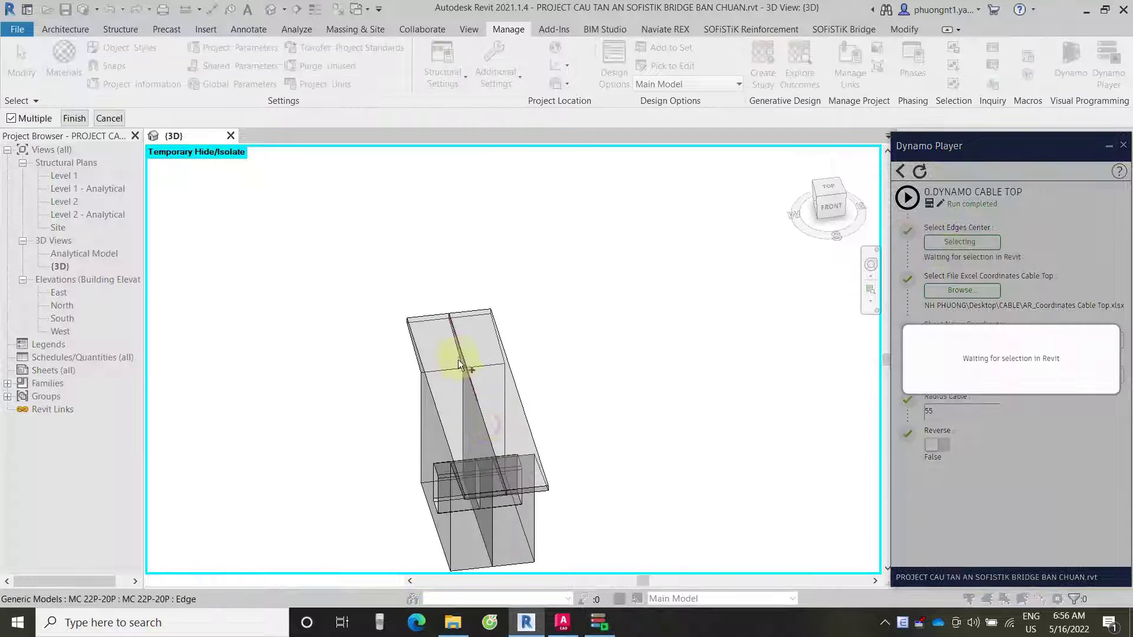
# Pick a new centre edge and run the reversed cable script for sheet 201.
pyautogui.click(459, 365)
pyautogui.click(72, 118)
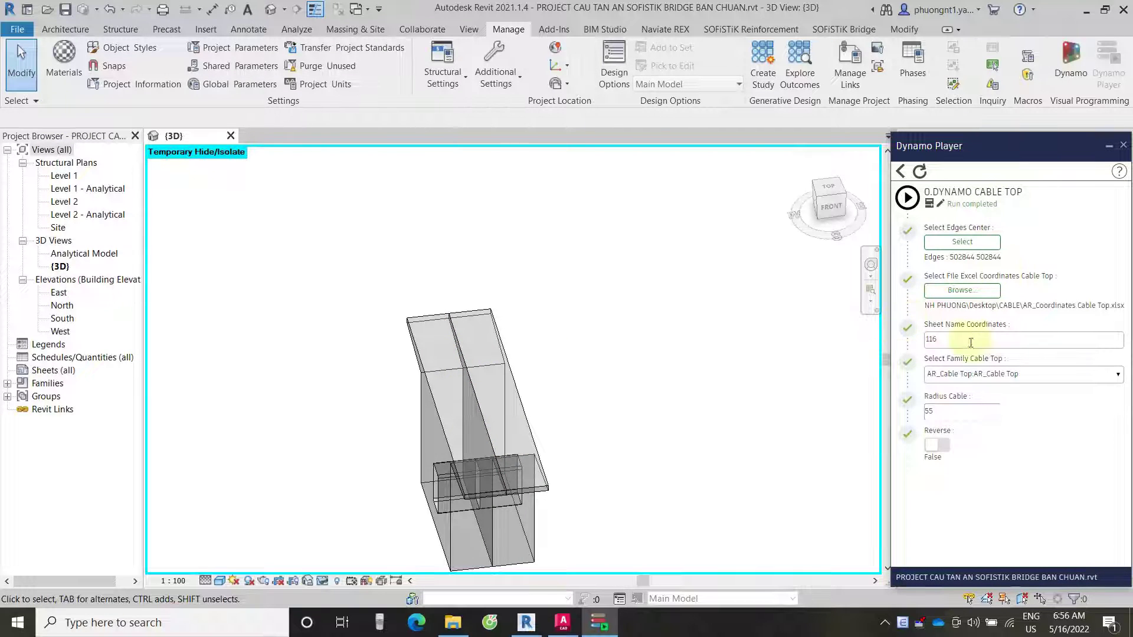
pyautogui.doubleClick(970, 342)
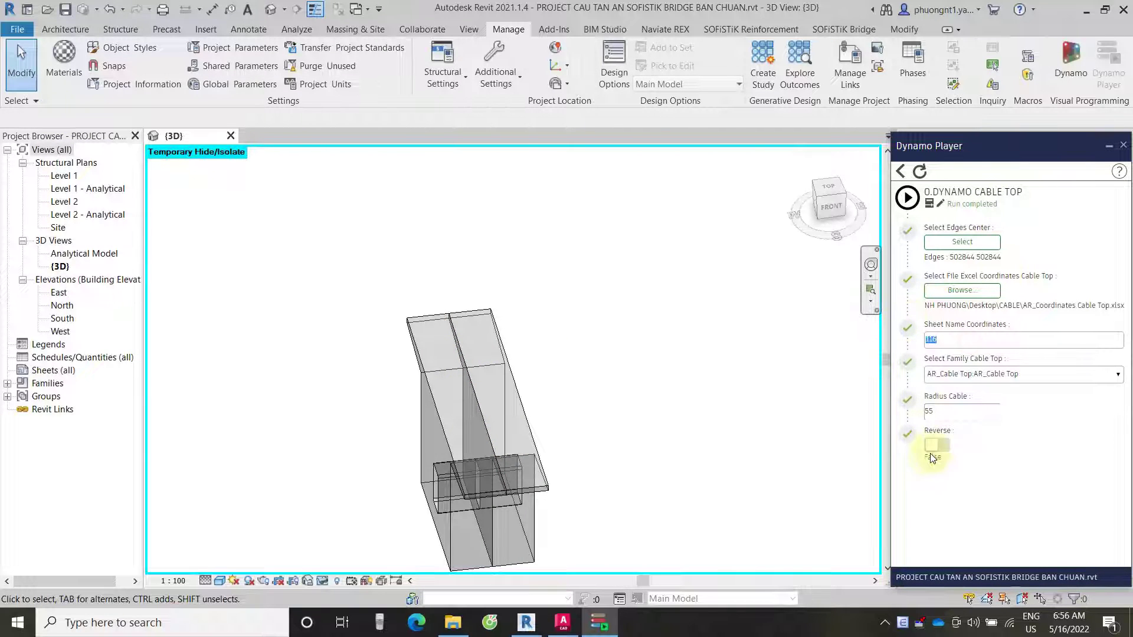
pyautogui.click(908, 196)
# Place cables for sheets 202 through 207, then bring up the AutoCAD cable drawing.
pyautogui.click(835, 183)
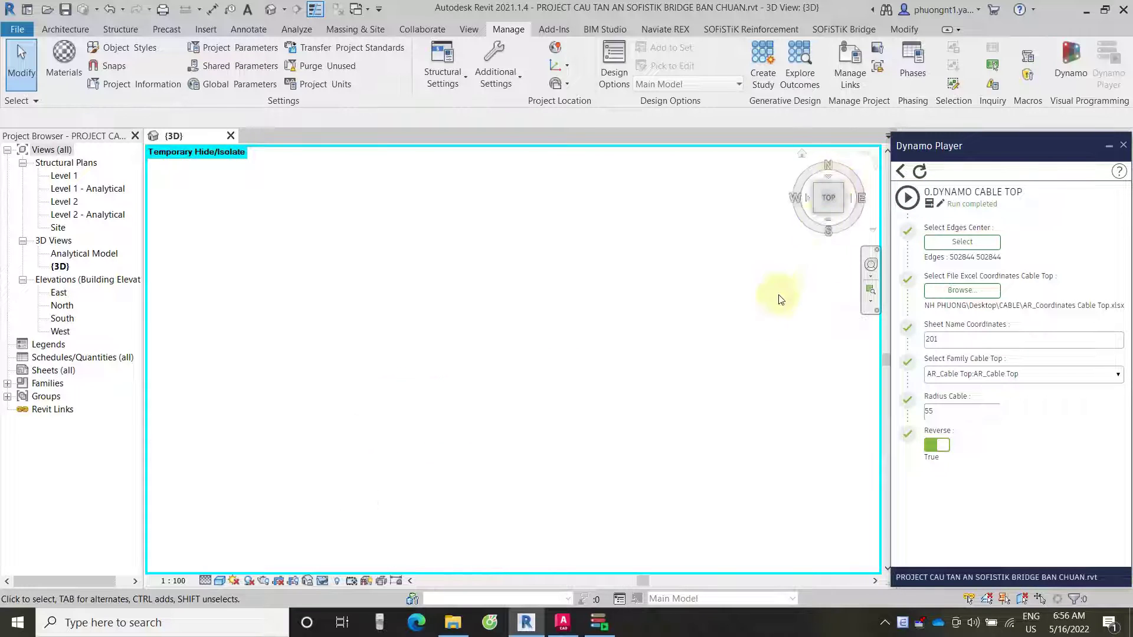
pyautogui.press('BackSpace')
pyautogui.write('2')
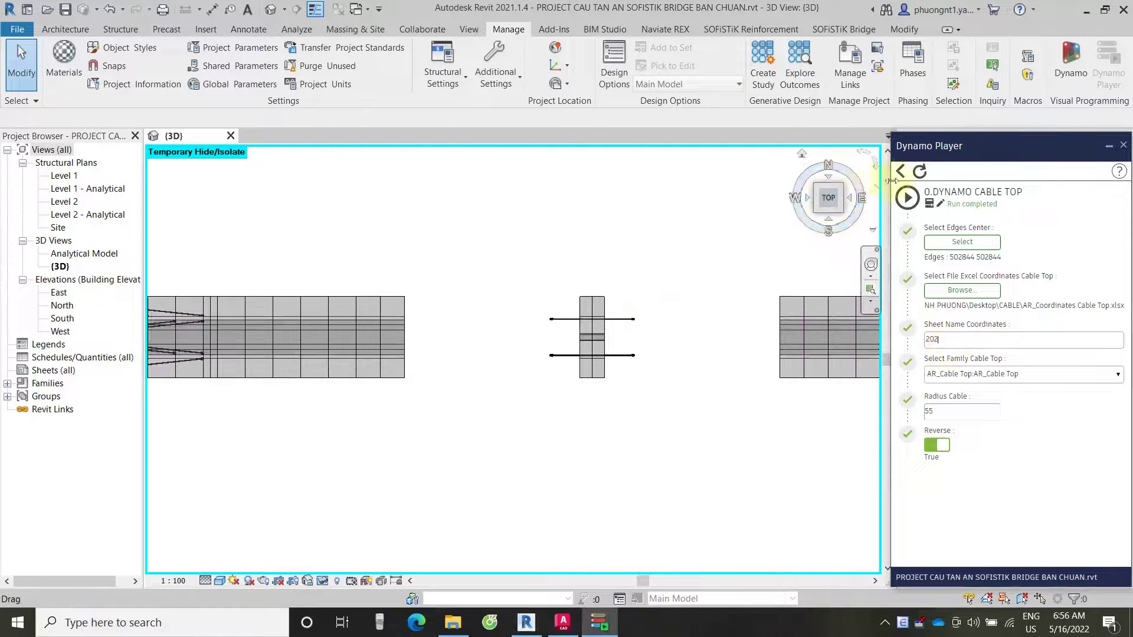
pyautogui.click(908, 198)
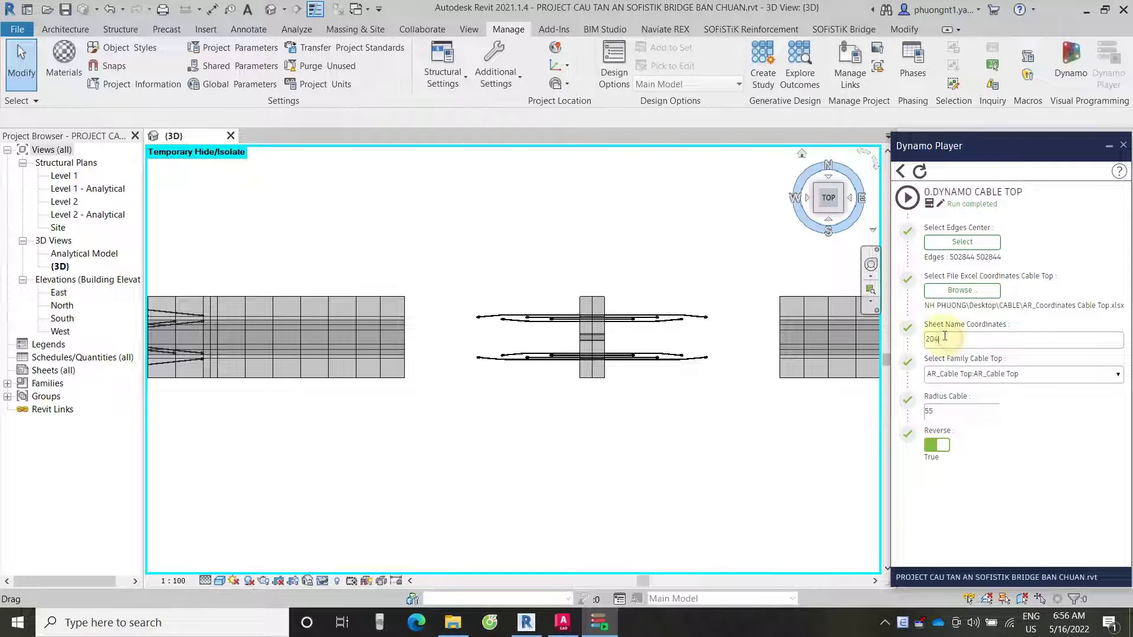
pyautogui.click(904, 200)
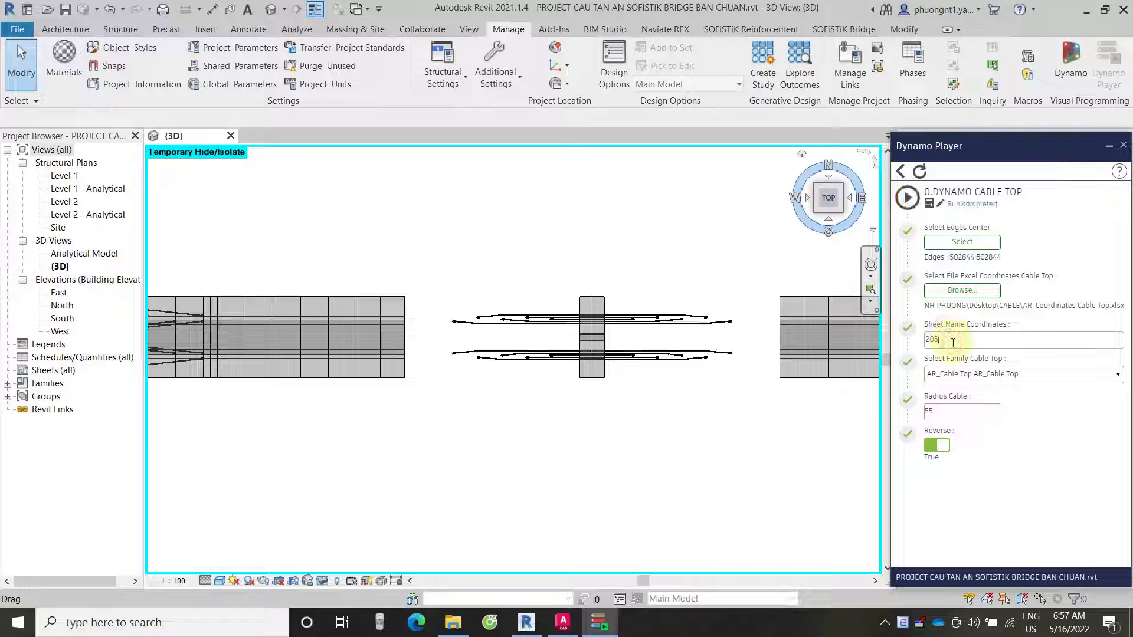
pyautogui.press('BackSpace')
pyautogui.write('6')
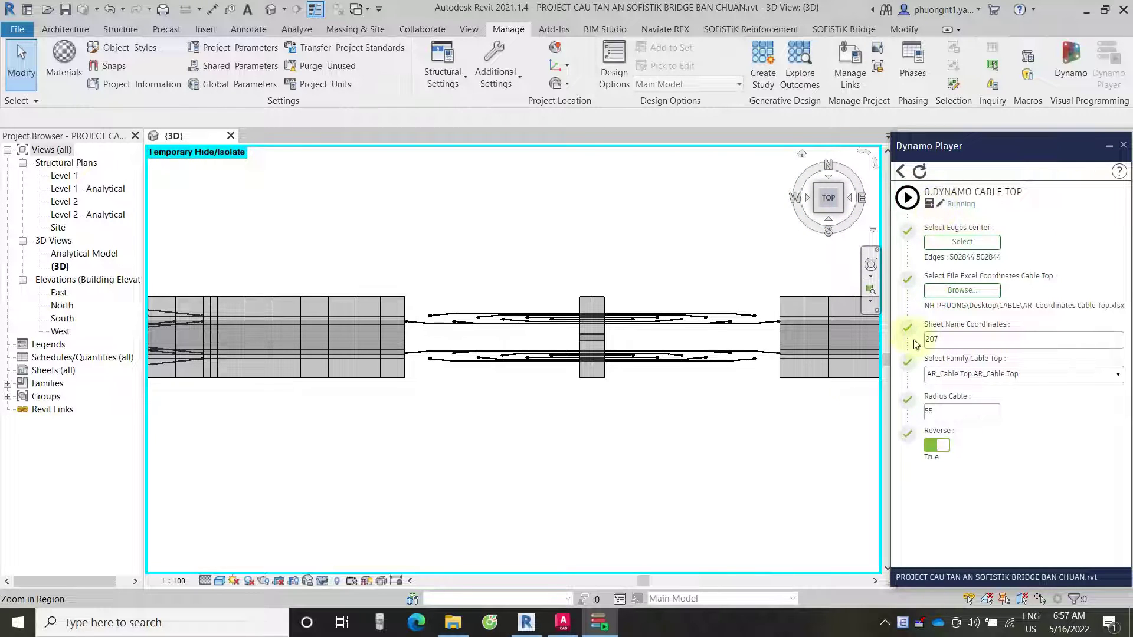
pyautogui.click(563, 622)
pyautogui.scroll(5, 561, 313)
# Read the 200-series labels in AutoCAD, then place cables for sheets DP3 and 208.
pyautogui.moveTo(688, 372); pyautogui.dragTo(643, 327, button='middle')
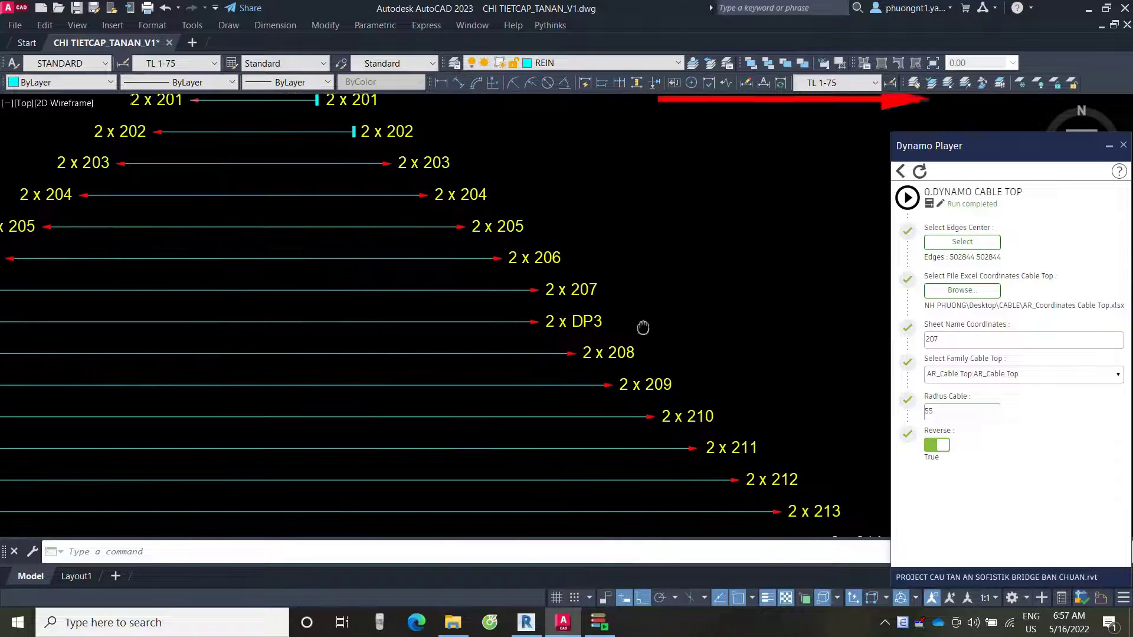
pyautogui.click(1081, 9)
pyautogui.write('DP3')
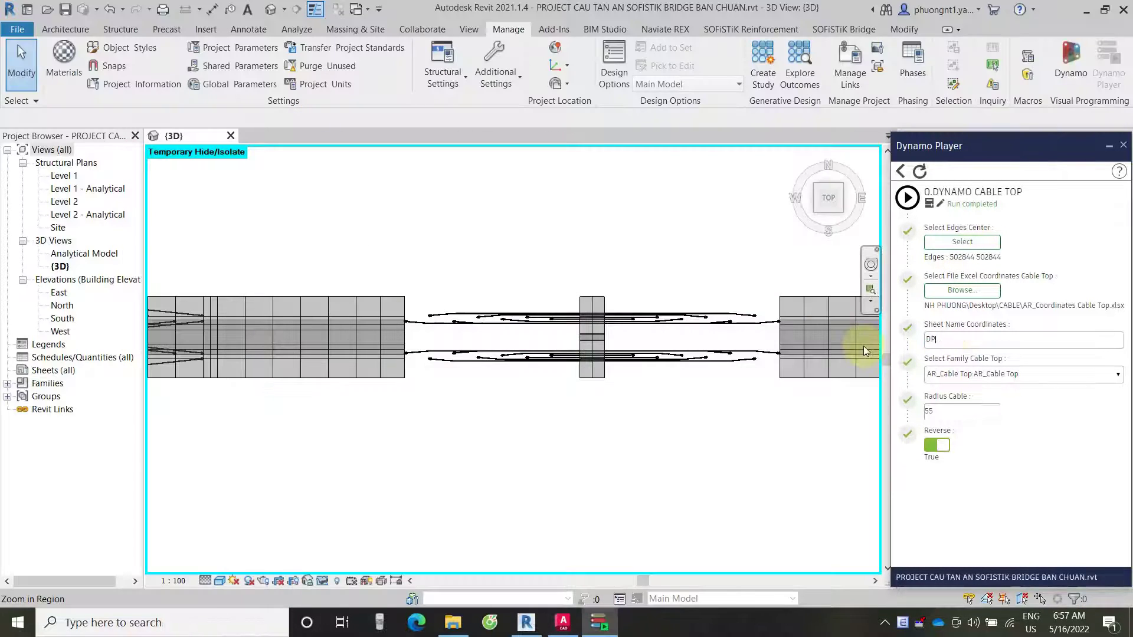
pyautogui.click(908, 197)
pyautogui.write('208')
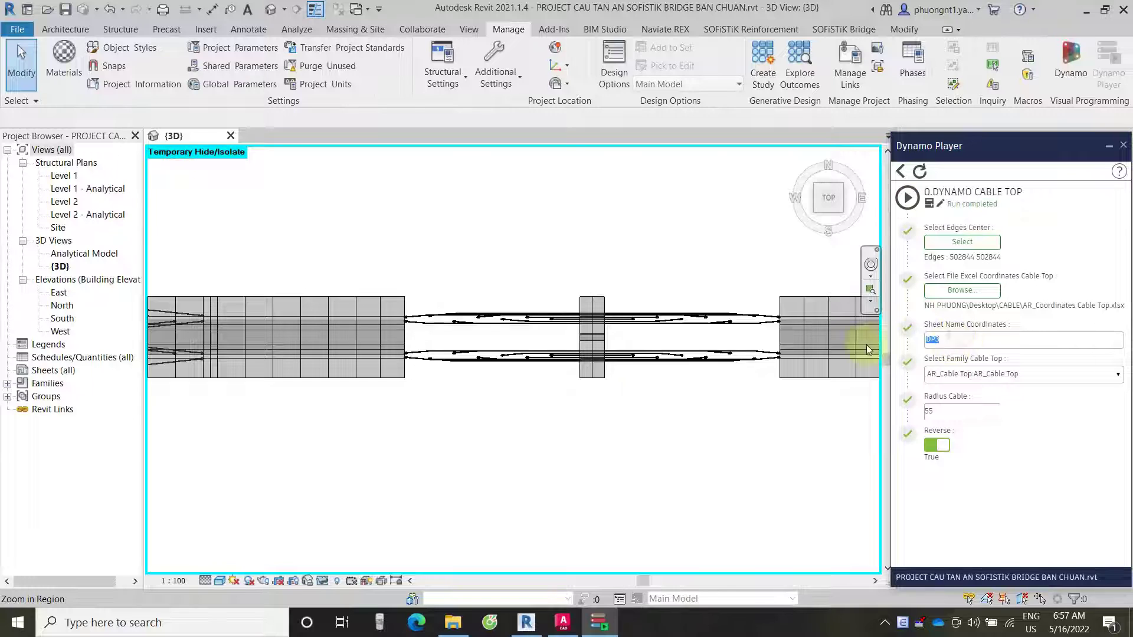
pyautogui.click(908, 197)
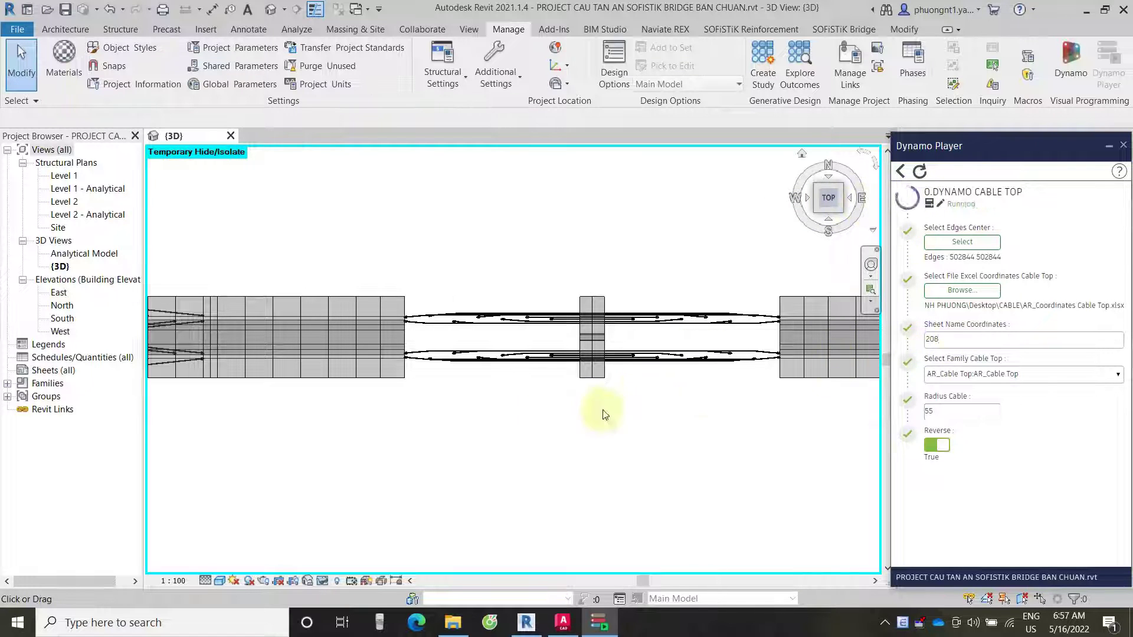
# Run the CABLE TOP script for sheets 209 through 211.
pyautogui.scroll(2, 413, 384)
pyautogui.click(943, 341)
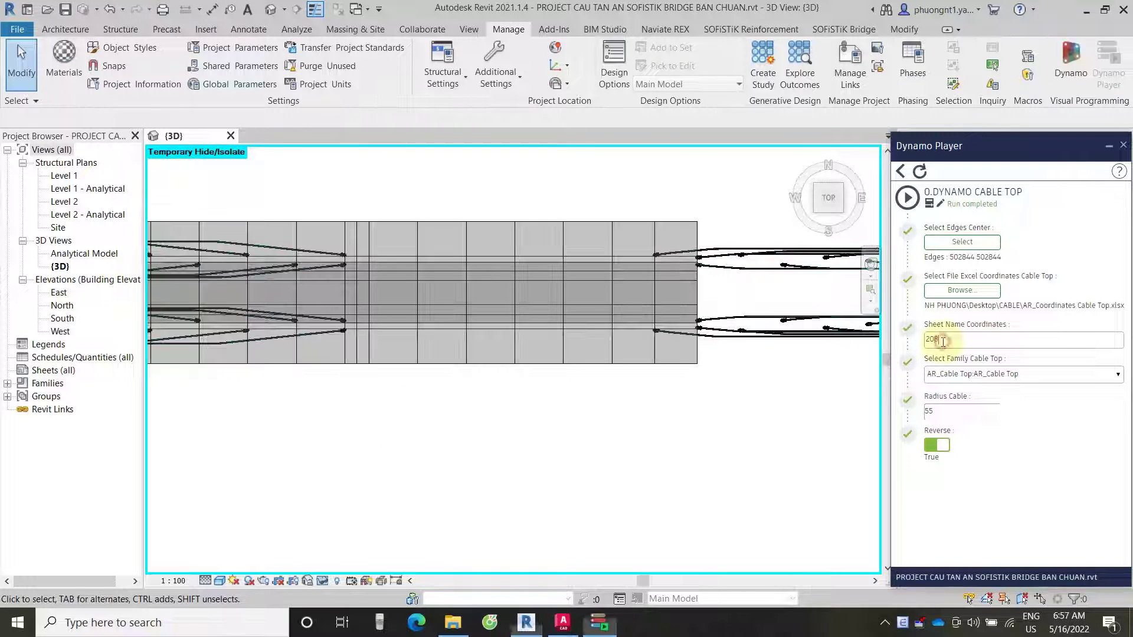
pyautogui.click(913, 201)
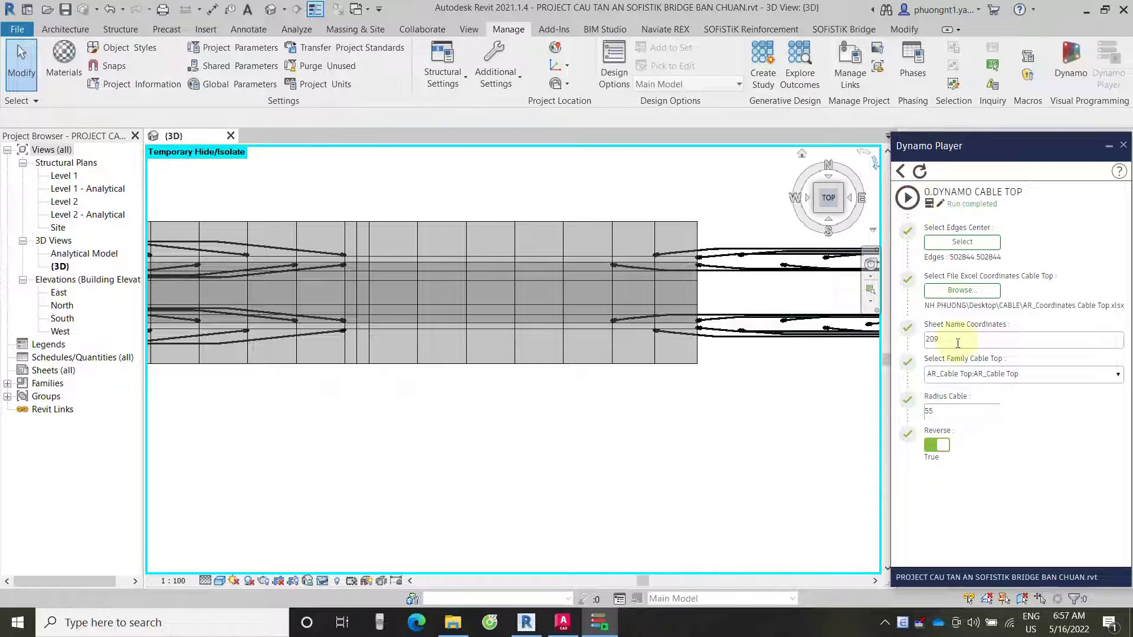
pyautogui.write('0')
pyautogui.click(907, 200)
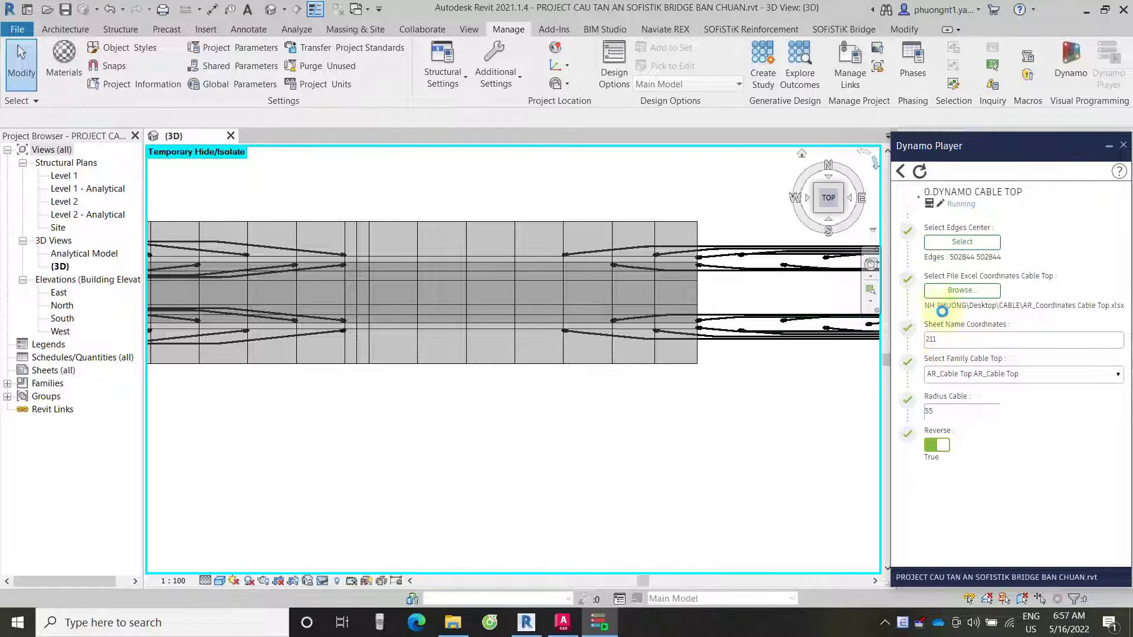
pyautogui.write('212')
pyautogui.click(912, 205)
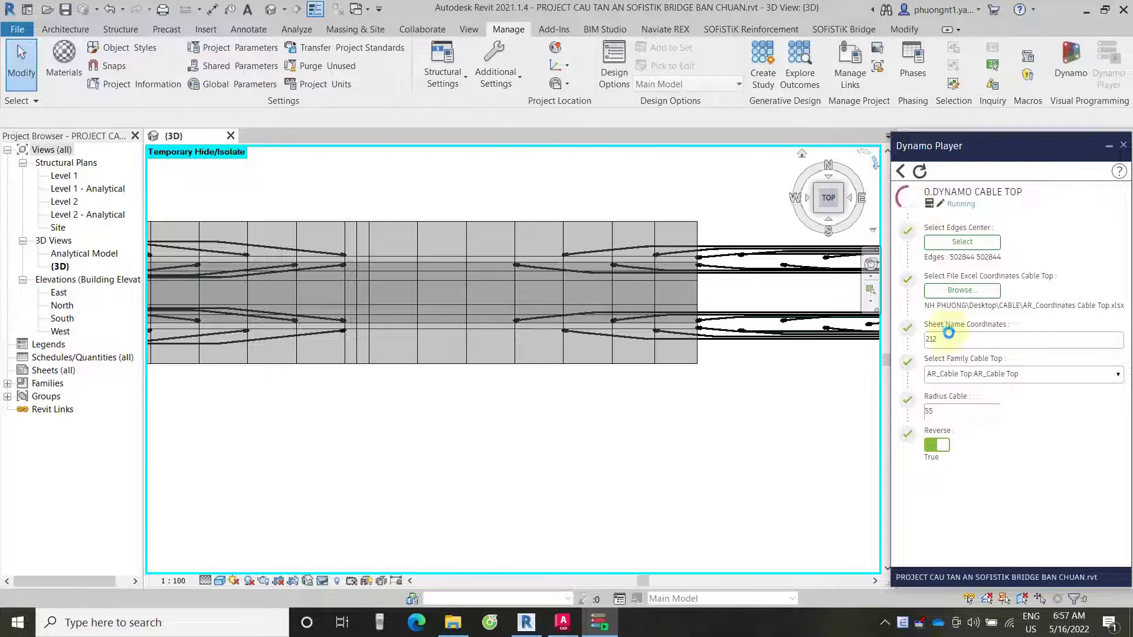
# Place cables for sheets 213 and 214, then pan AutoCAD to the next cable names.
pyautogui.press('BackSpace')
pyautogui.write('3')
pyautogui.click(916, 205)
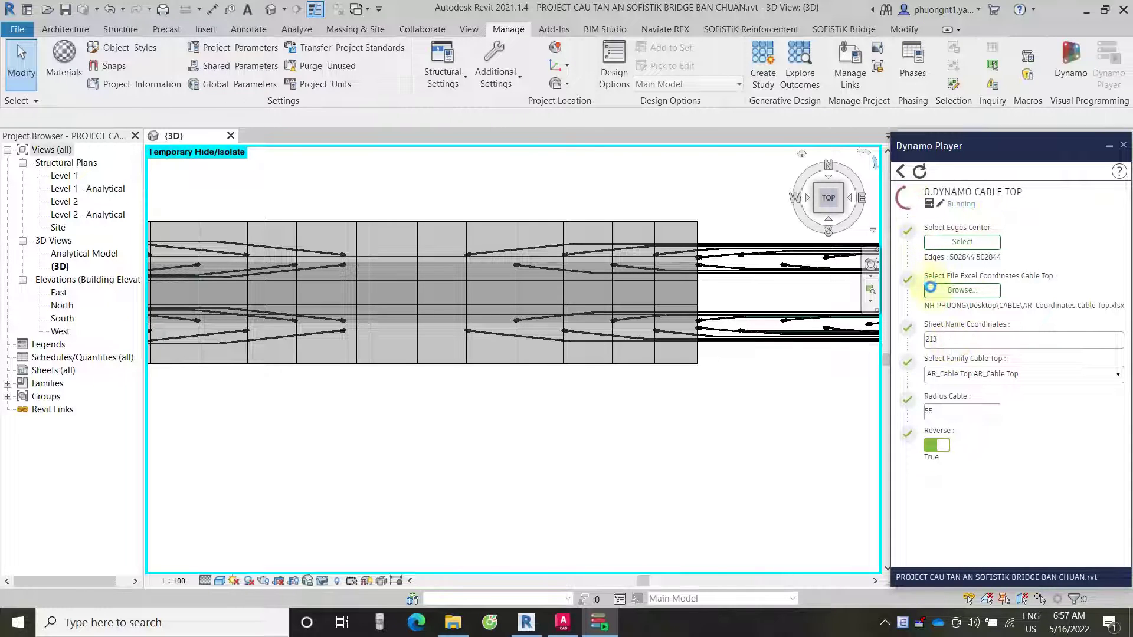
pyautogui.press('BackSpace')
pyautogui.write('4')
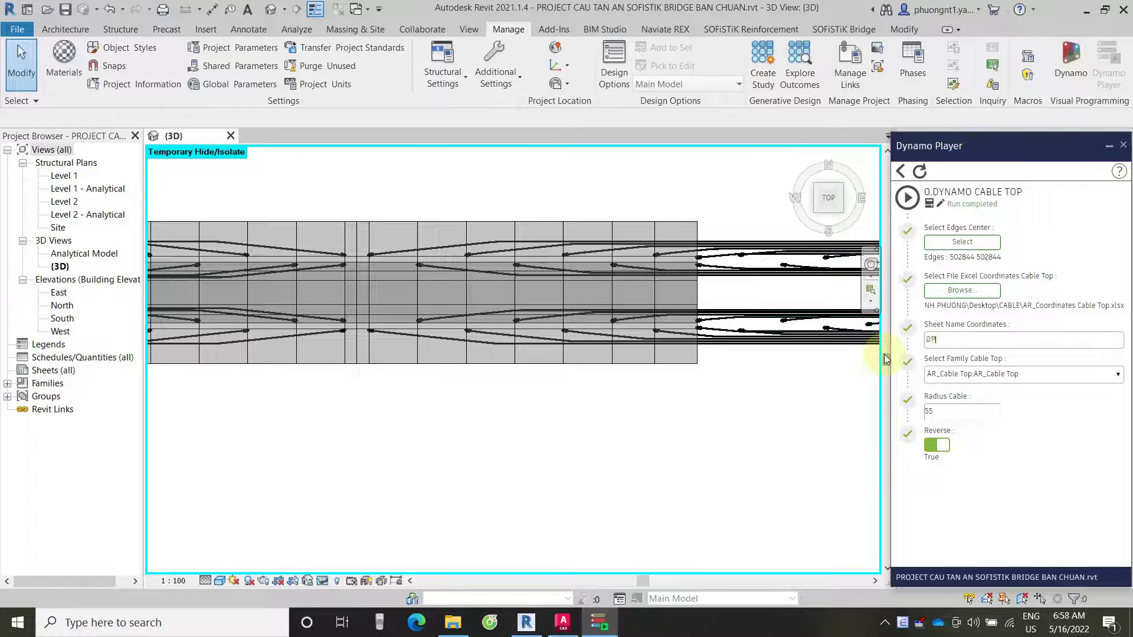
pyautogui.write('4')
pyautogui.click(563, 622)
pyautogui.moveTo(698, 374); pyautogui.dragTo(698, 71, button='middle')
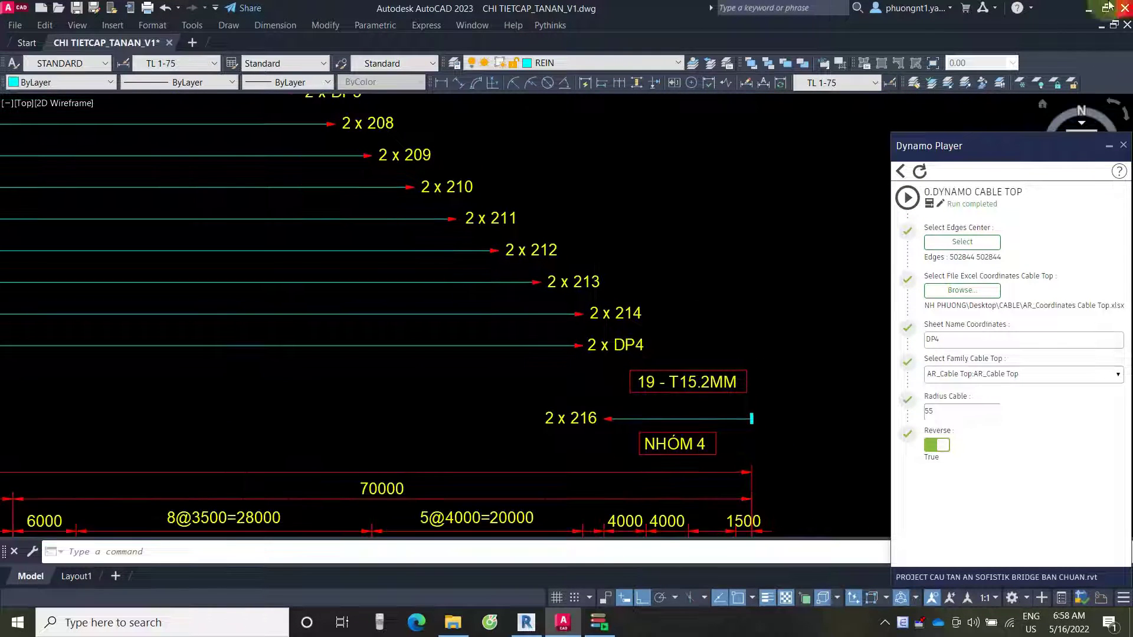
# Run CABLE TOP for sheets DP4 and 216, then orbit to a perspective of the bridge.
pyautogui.click(1089, 8)
pyautogui.click(907, 197)
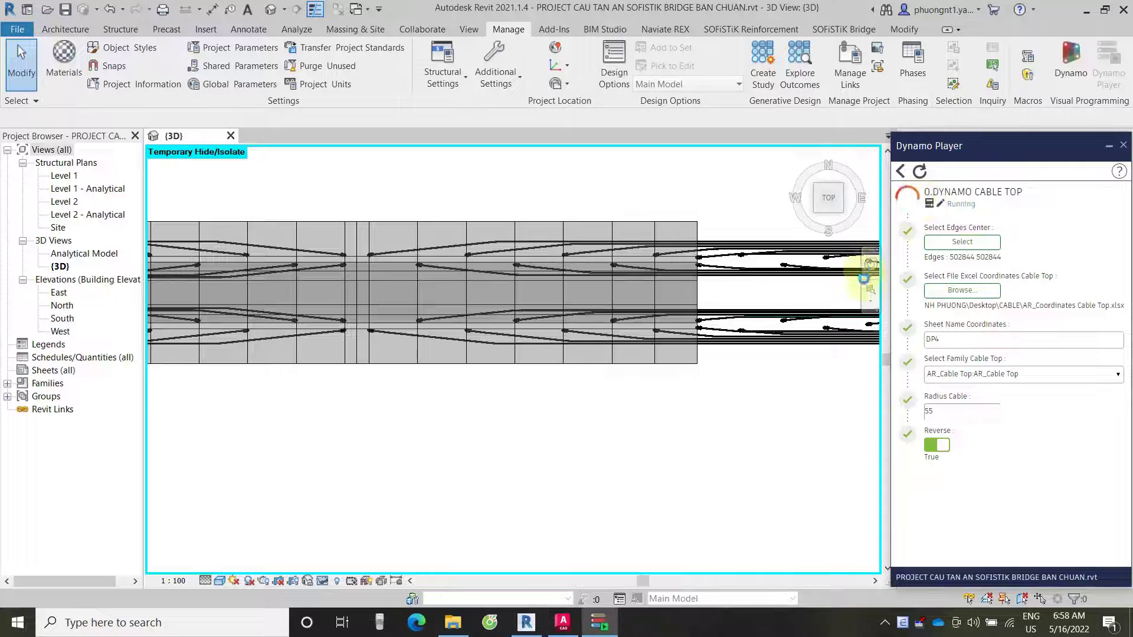
pyautogui.write('16')
pyautogui.click(909, 200)
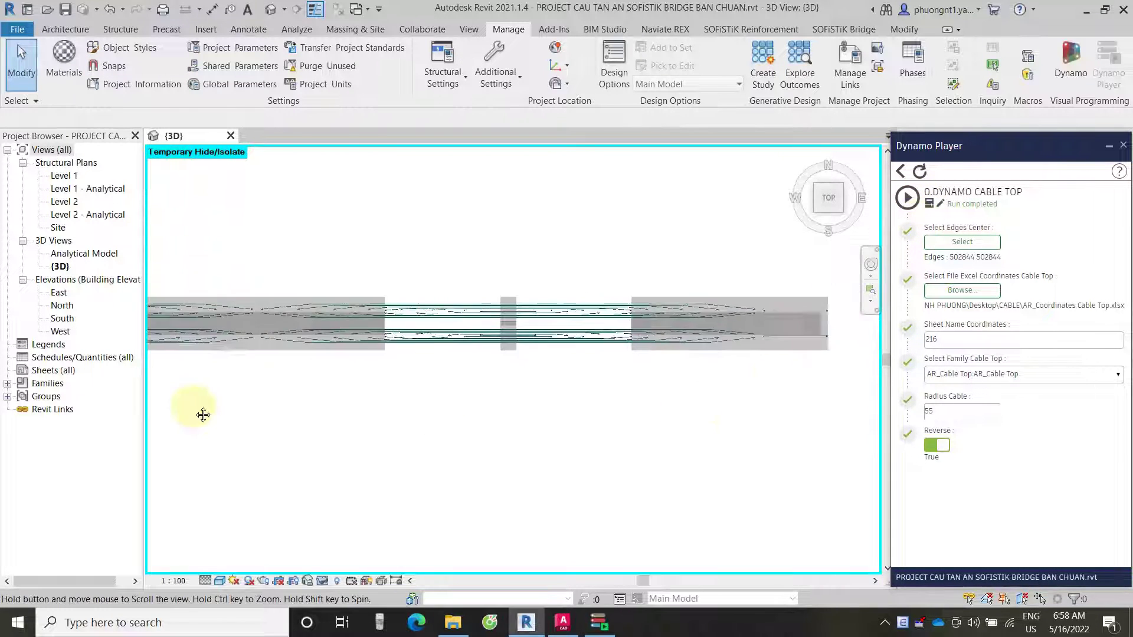
pyautogui.scroll(2, 702, 342)
pyautogui.scroll(-3, 809, 472)
pyautogui.moveTo(772, 501)
pyautogui.keyDown('shift'); pyautogui.mouseDown(button='middle')
pyautogui.moveTo(683, 295)
pyautogui.moveTo(448, 459)
pyautogui.moveTo(707, 426)
pyautogui.moveTo(737, 325)
pyautogui.mouseUp(button='middle'); pyautogui.keyUp('shift')
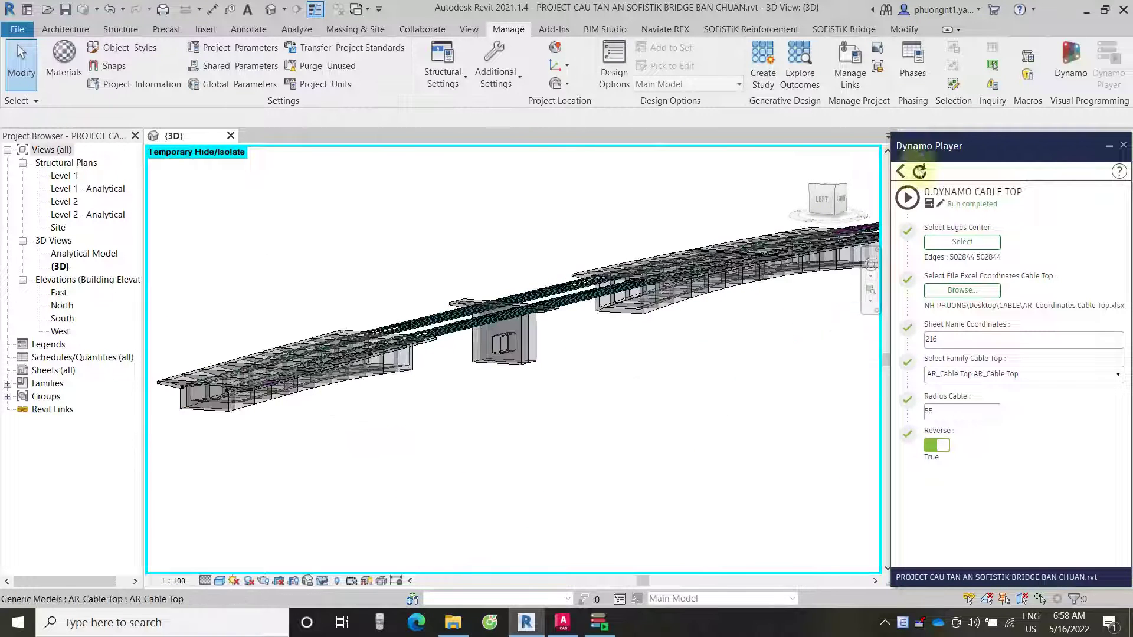
# Load CABLE BOTTOM LEFT RIGHT, pick new centre edges and choose AR_Coordinates Cable Bottom Left Right.xlsx.
pyautogui.click(902, 172)
pyautogui.click(924, 261)
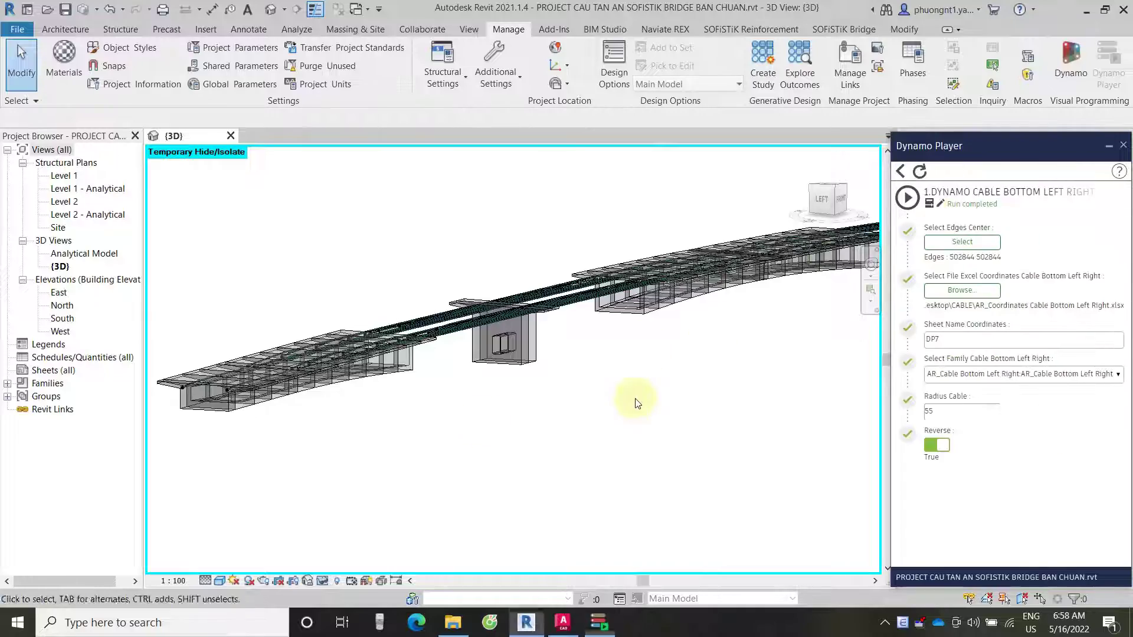
pyautogui.scroll(3, 628, 397)
pyautogui.scroll(3, 549, 480)
pyautogui.moveTo(417, 419)
pyautogui.mouseDown(button='middle')
pyautogui.moveTo(600, 408)
pyautogui.moveTo(413, 501)
pyautogui.mouseUp(button='middle')
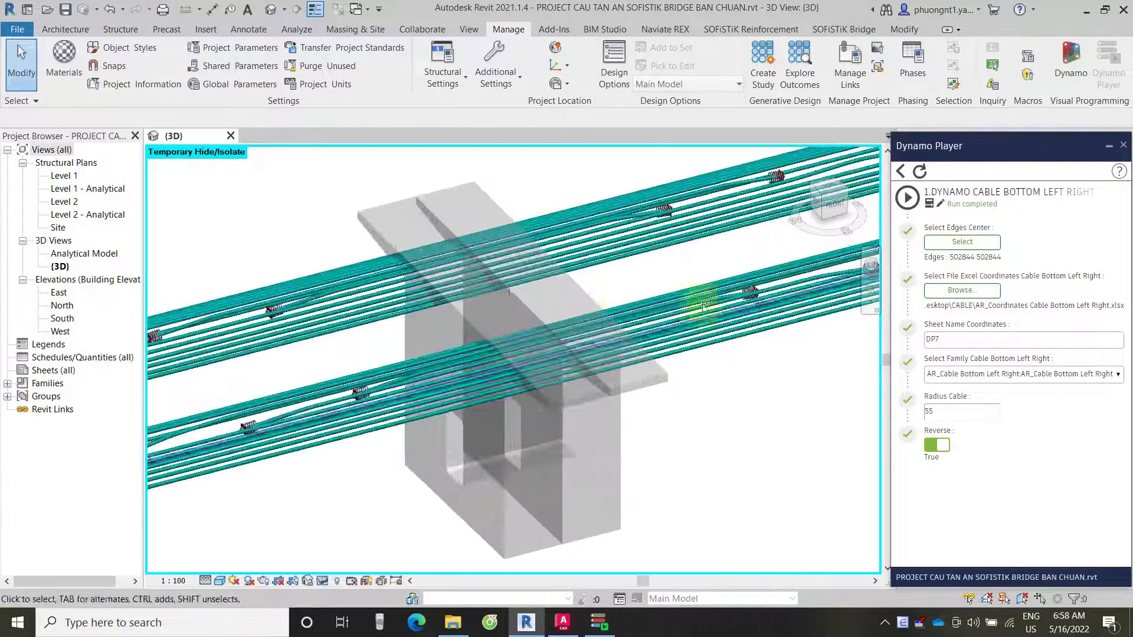
pyautogui.click(962, 242)
pyautogui.click(478, 215)
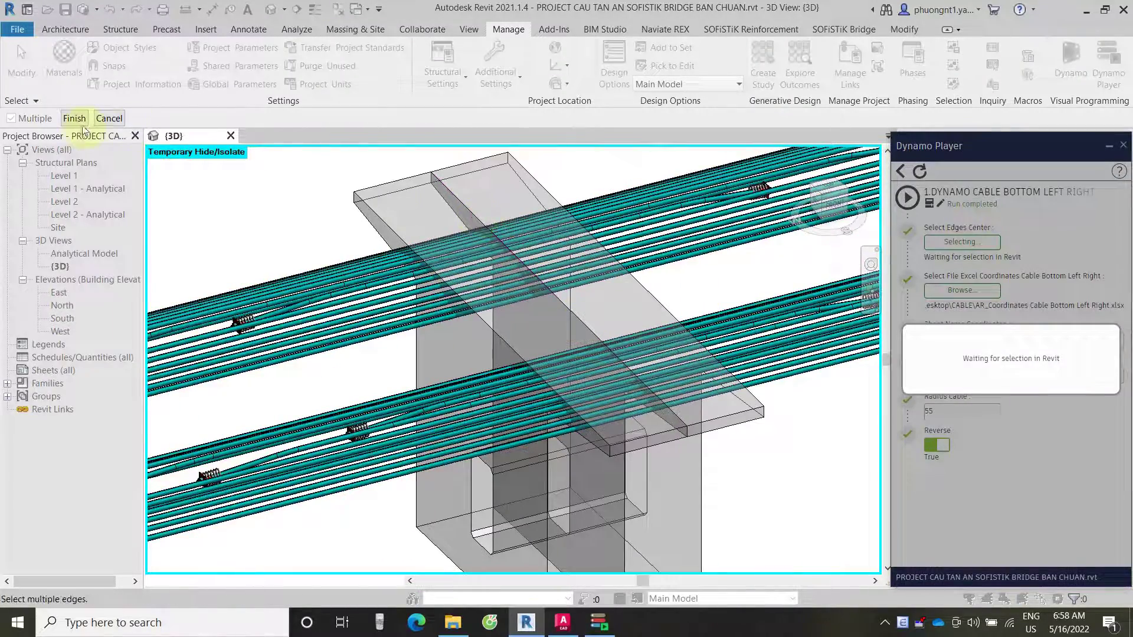
pyautogui.click(962, 293)
pyautogui.doubleClick(815, 335)
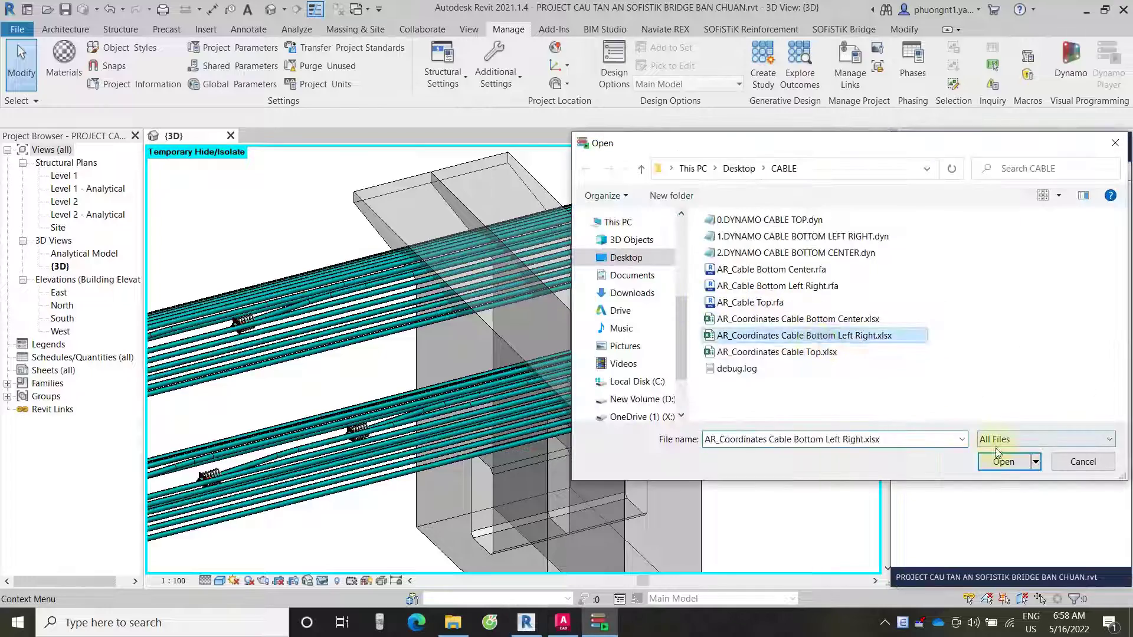
# Turn Reverse off and place the bottom cables for sheet 301.
pyautogui.click(938, 446)
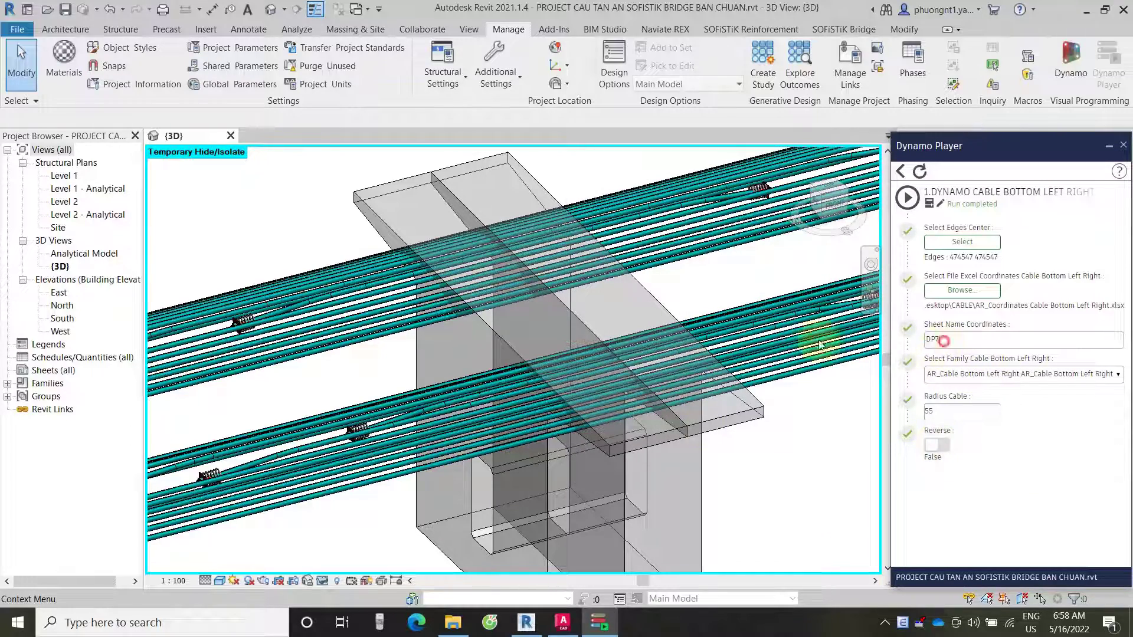
pyautogui.click(563, 623)
pyautogui.scroll(2, 331, 282)
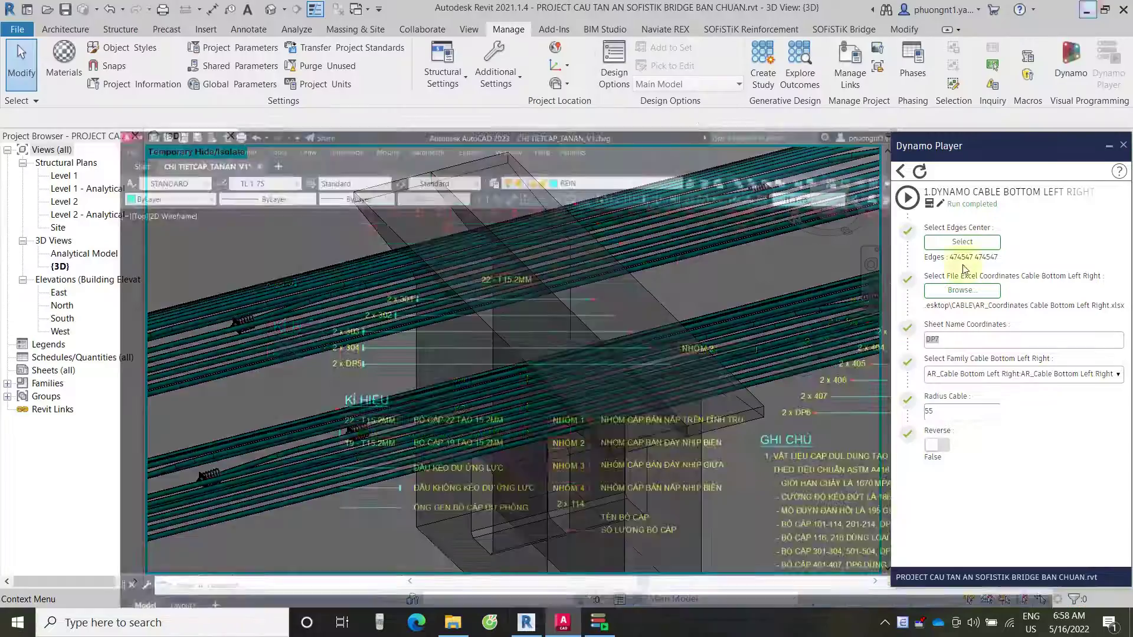
pyautogui.click(922, 341)
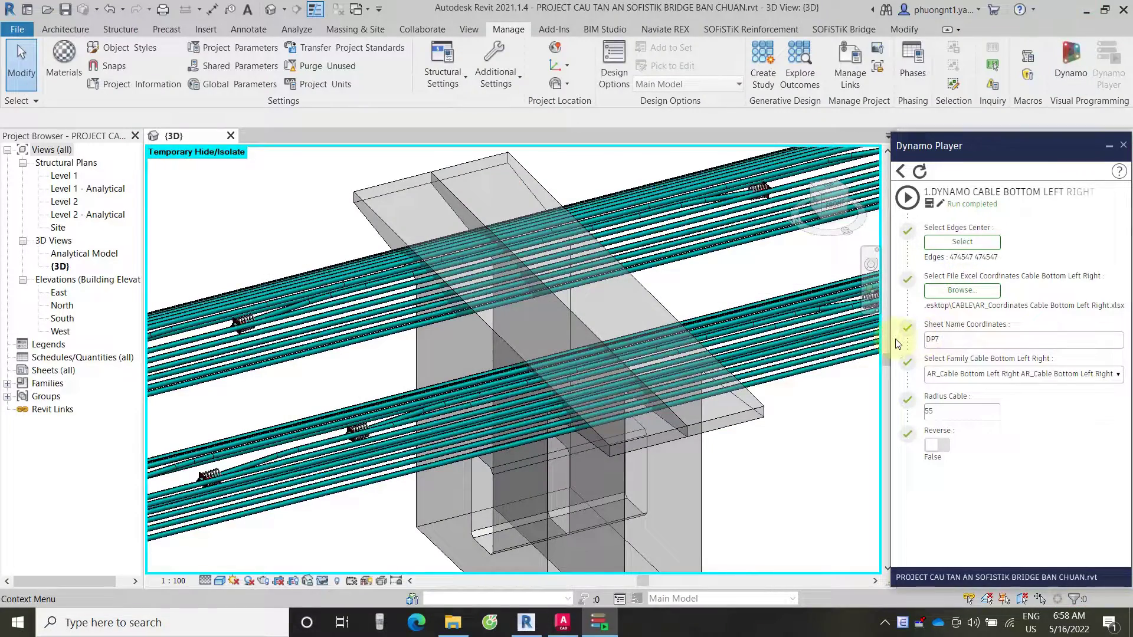
pyautogui.write('301')
pyautogui.click(907, 198)
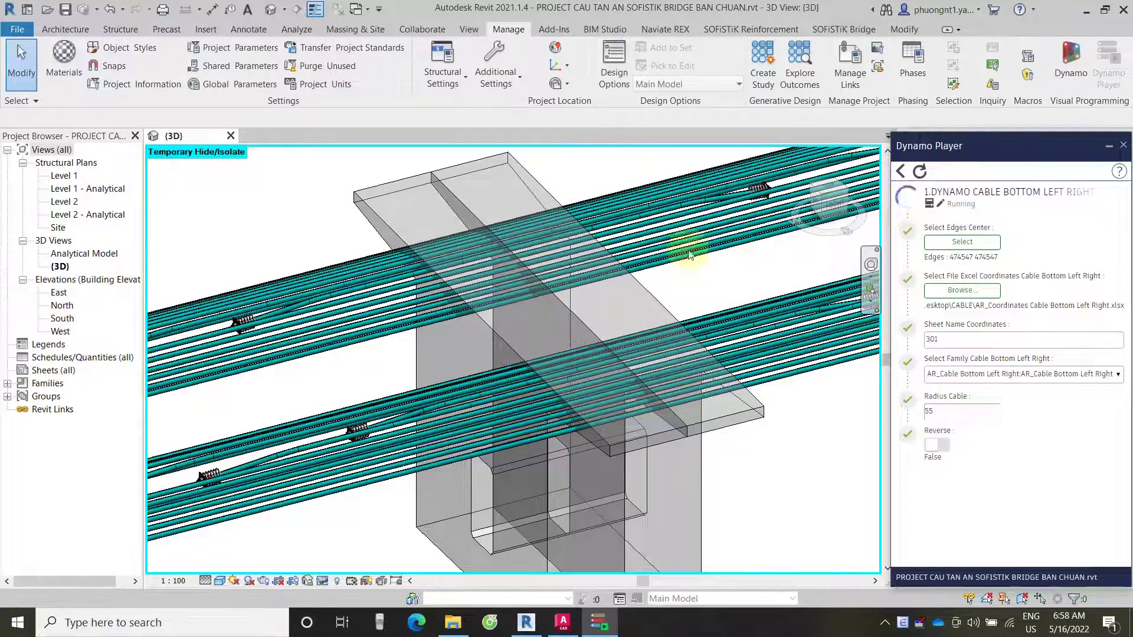
# Switch to the front view and place the bottom cables for sheet 302.
pyautogui.scroll(-5, 637, 370)
pyautogui.scroll(-3, 374, 526)
pyautogui.scroll(3, 374, 526)
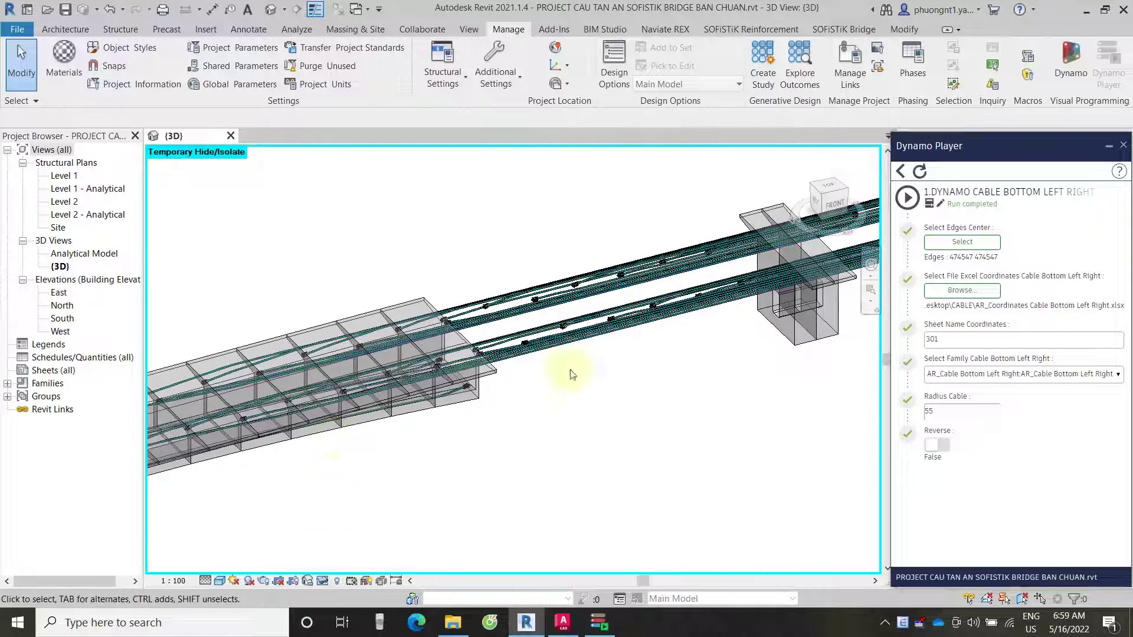
pyautogui.click(843, 208)
pyautogui.scroll(2, 240, 472)
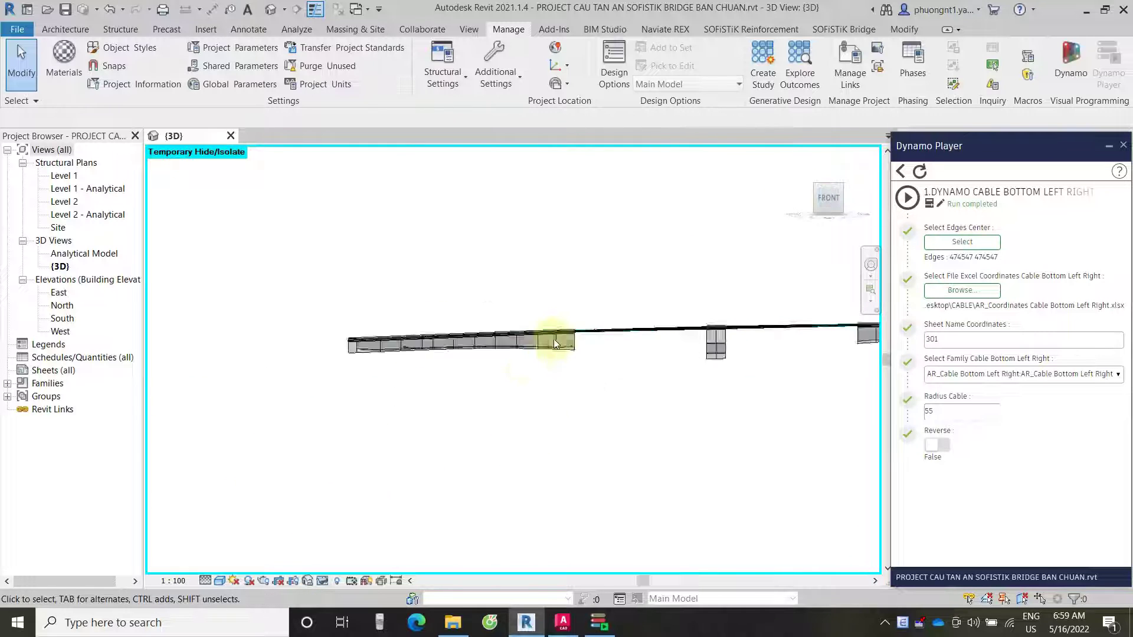
pyautogui.scroll(5, 657, 335)
pyautogui.scroll(-2, 657, 335)
pyautogui.doubleClick(963, 344)
pyautogui.write('302')
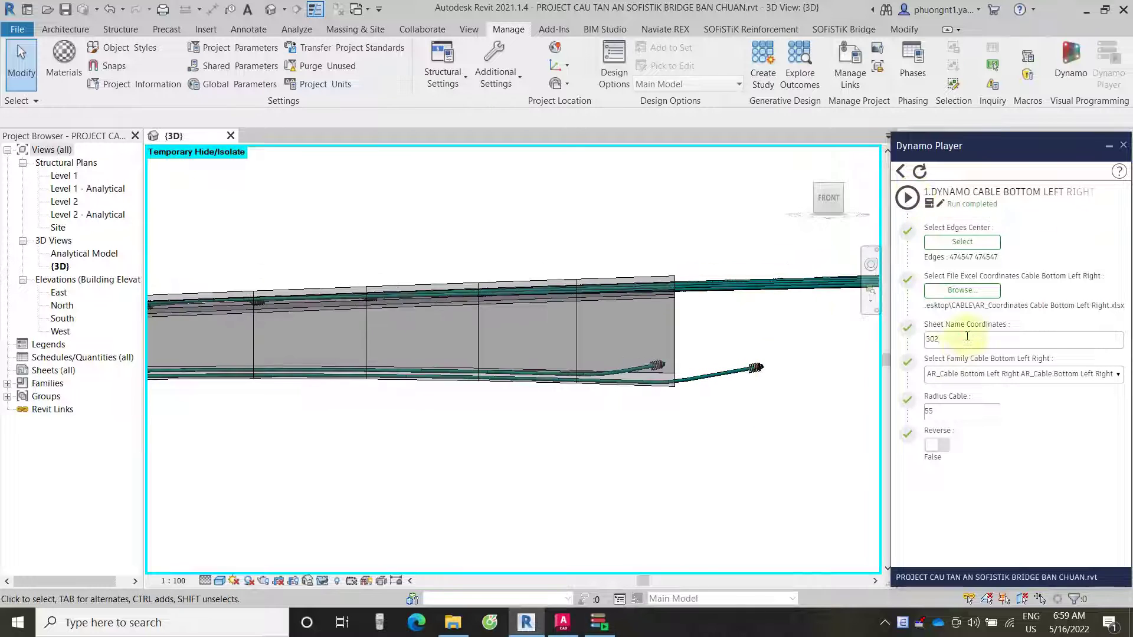
pyautogui.click(967, 335)
# Place bottom cables for sheets 303 and DP5, checking names in AutoCAD.
pyautogui.press('BackSpace')
pyautogui.write('3')
pyautogui.click(907, 198)
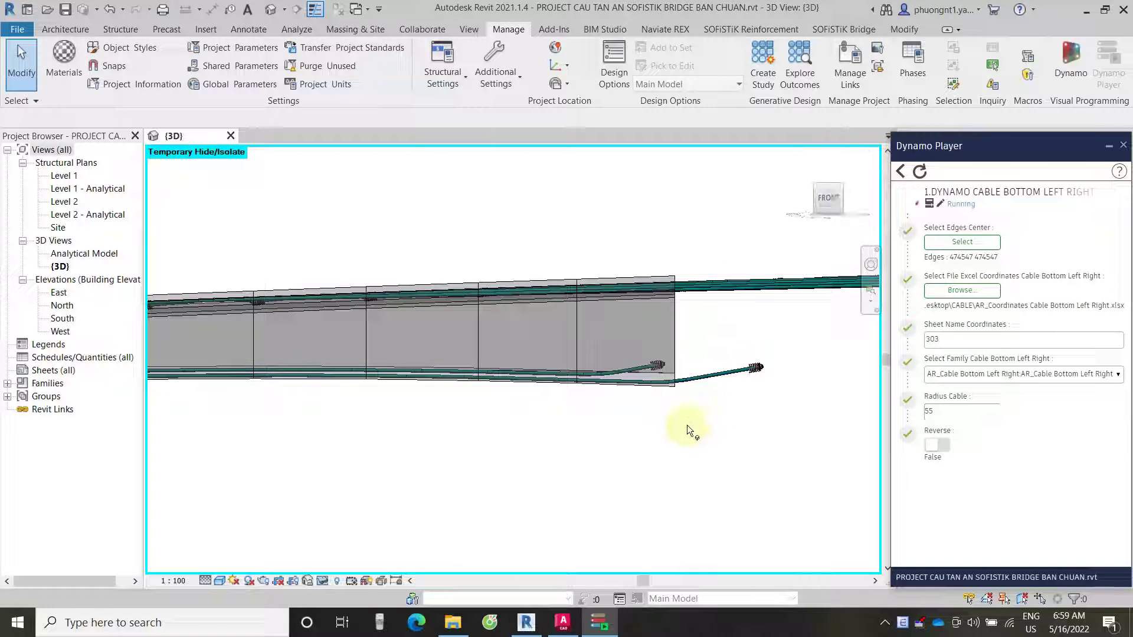
pyautogui.moveTo(710, 431); pyautogui.dragTo(529, 449, button='middle')
pyautogui.write('304')
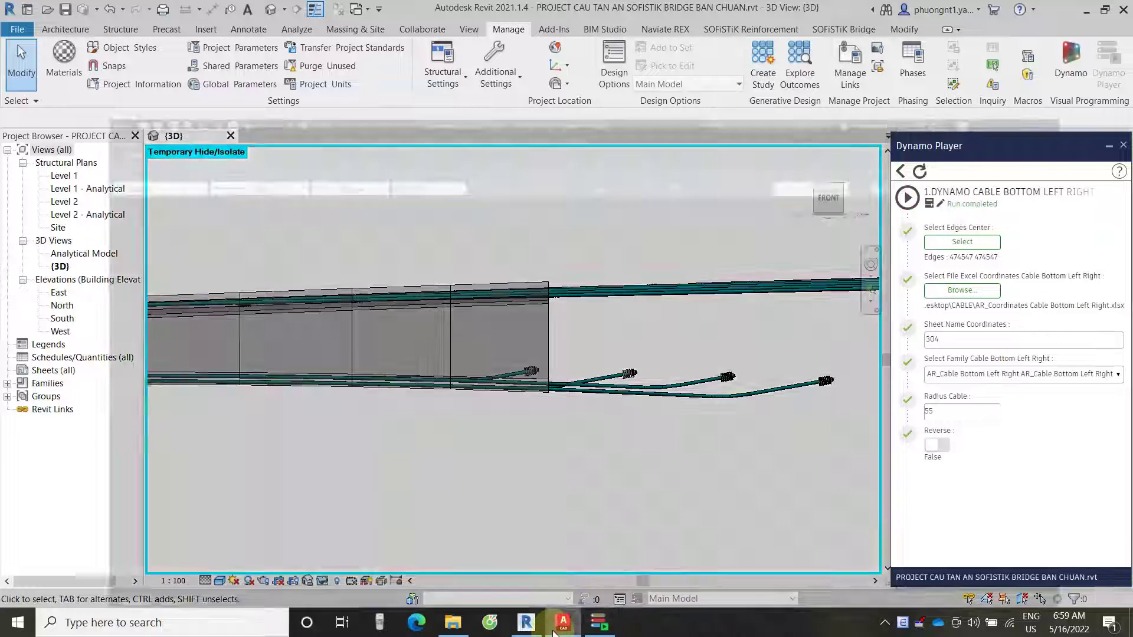
pyautogui.click(559, 625)
pyautogui.click(554, 633)
pyautogui.write('DP5')
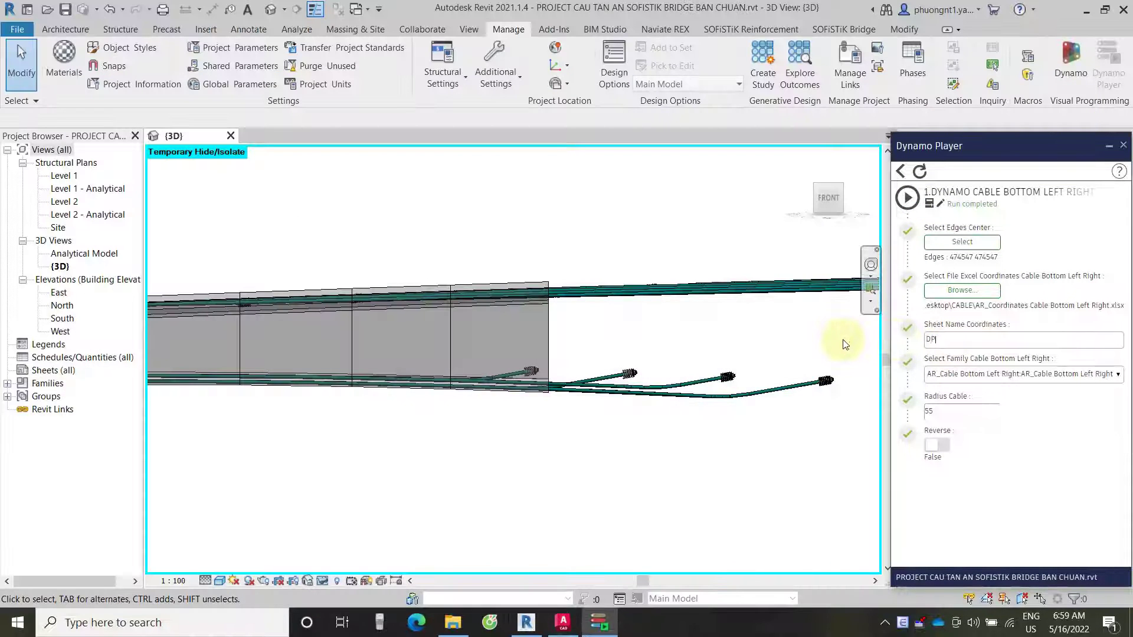
pyautogui.click(907, 198)
pyautogui.scroll(-3, 647, 413)
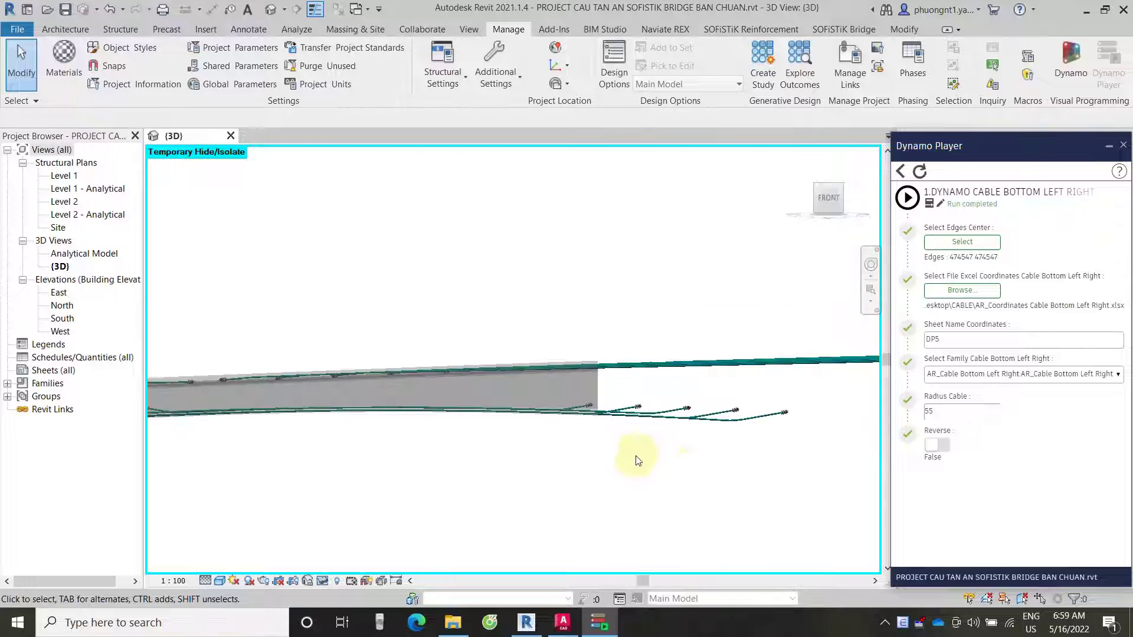
pyautogui.moveTo(637, 455)
pyautogui.mouseDown(button='middle')
pyautogui.moveTo(526, 455)
pyautogui.moveTo(444, 438)
pyautogui.moveTo(748, 417)
pyautogui.moveTo(544, 468)
pyautogui.moveTo(505, 494)
pyautogui.moveTo(771, 334)
pyautogui.mouseUp(button='middle')
# Pick new centre edges on the girder and check the cable names in AutoCAD.
pyautogui.click(962, 242)
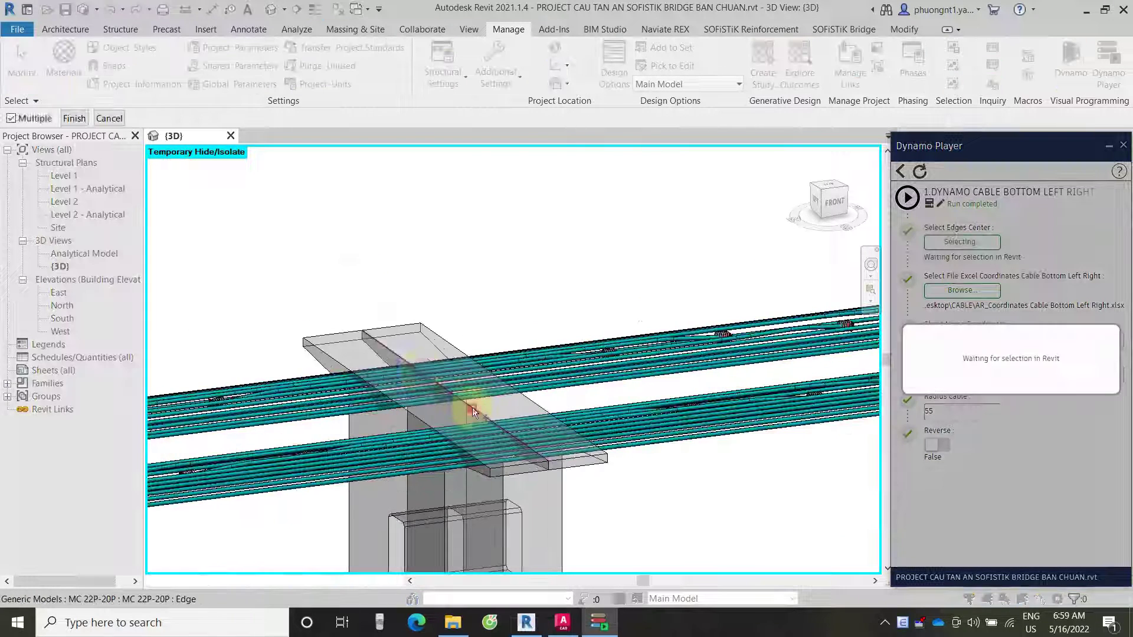
pyautogui.click(81, 118)
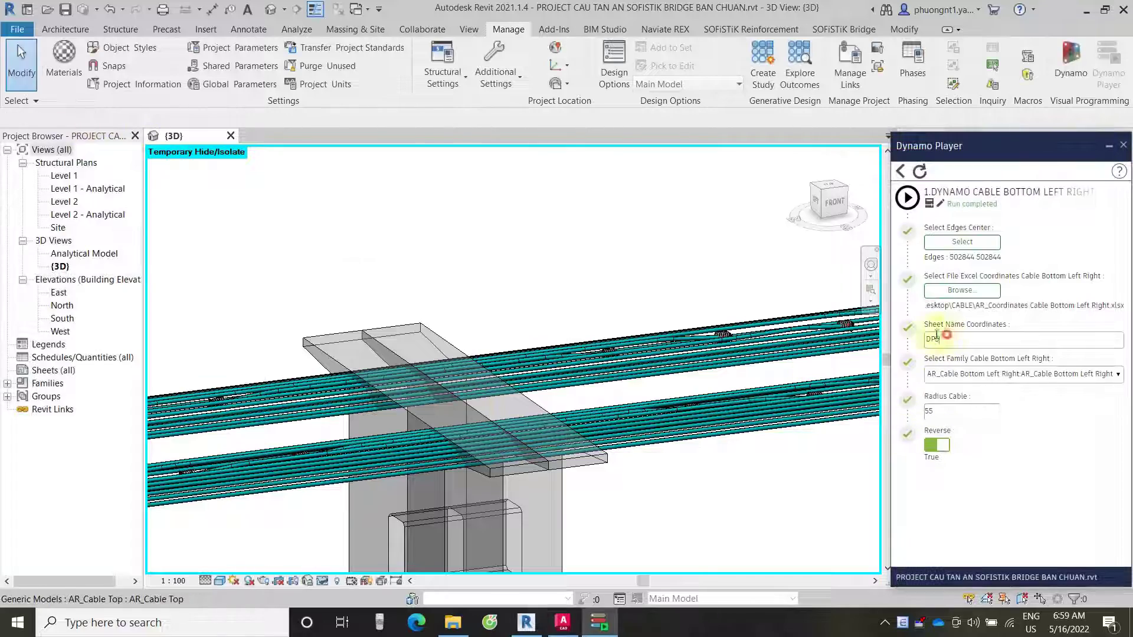
pyautogui.click(563, 622)
pyautogui.scroll(8, 620, 347)
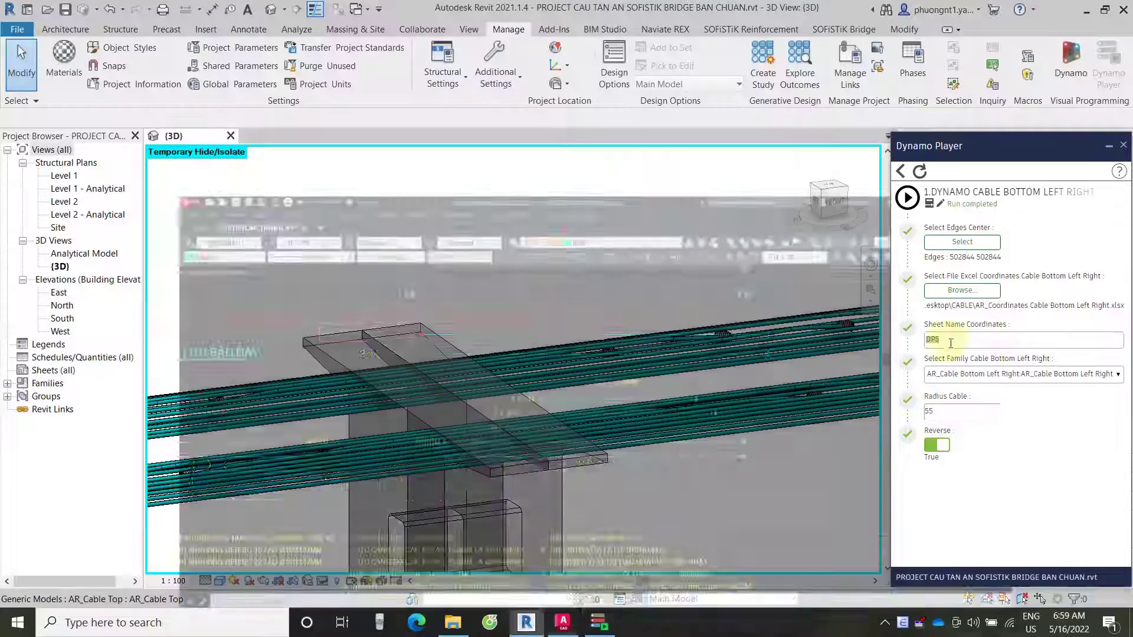
pyautogui.click(1089, 9)
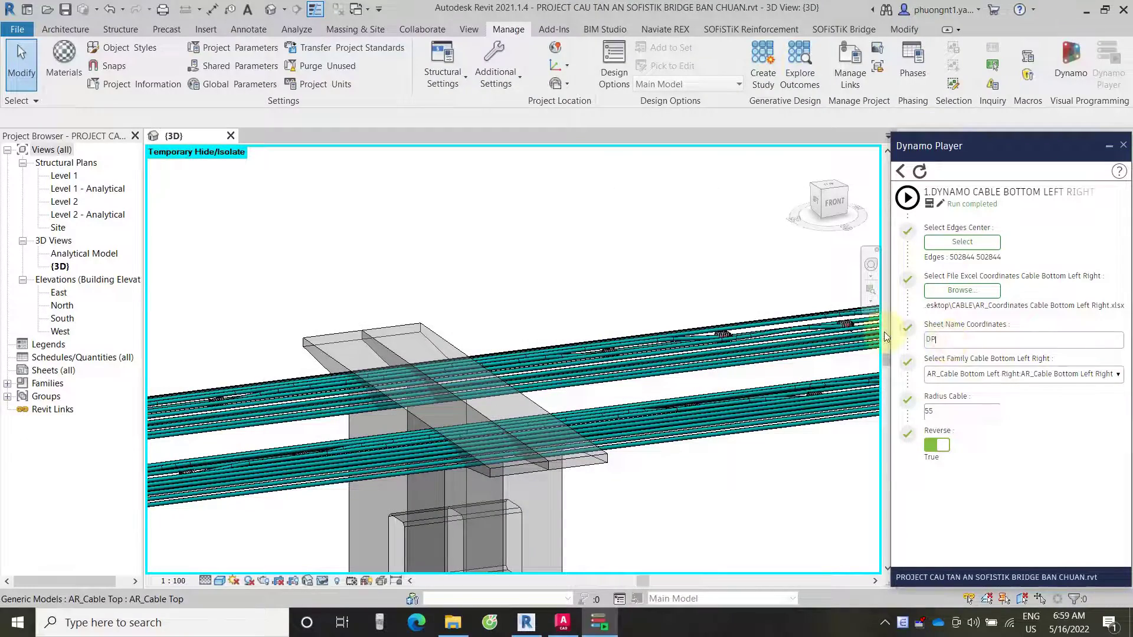
# Place bottom cables for sheet 501, the following sheets, and DP7.
pyautogui.press('BackSpace')
pyautogui.press('BackSpace')
pyautogui.write('501')
pyautogui.scroll(-3, 721, 464)
pyautogui.moveTo(721, 464)
pyautogui.mouseDown(button='middle')
pyautogui.moveTo(610, 404)
pyautogui.moveTo(340, 319)
pyautogui.mouseUp(button='middle')
pyautogui.click(885, 362)
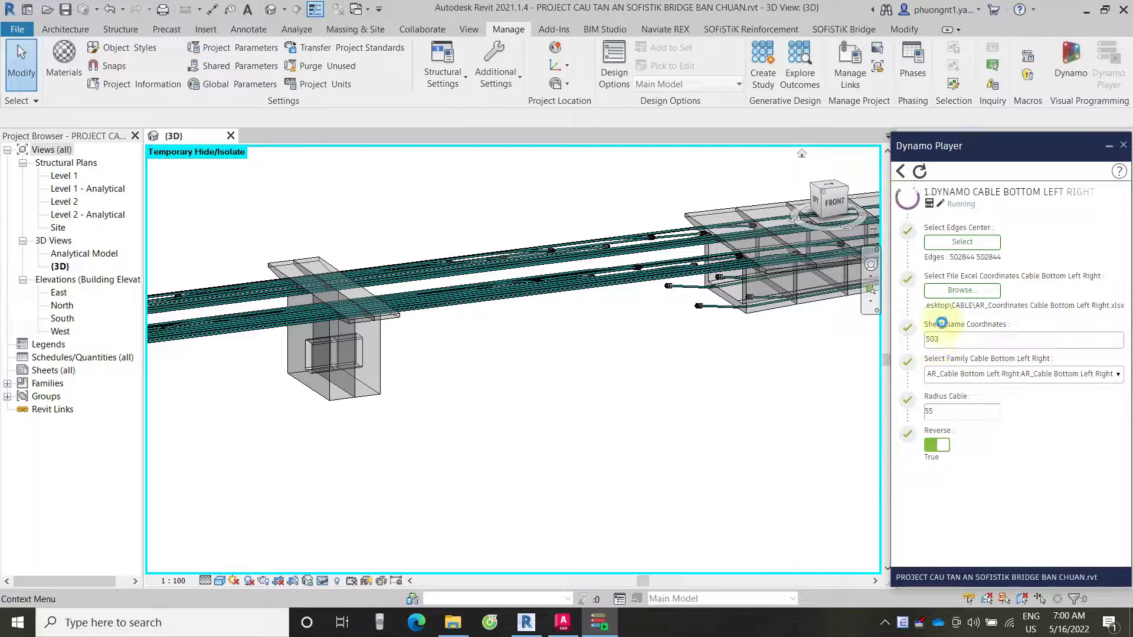
pyautogui.press('BackSpace')
pyautogui.write('4')
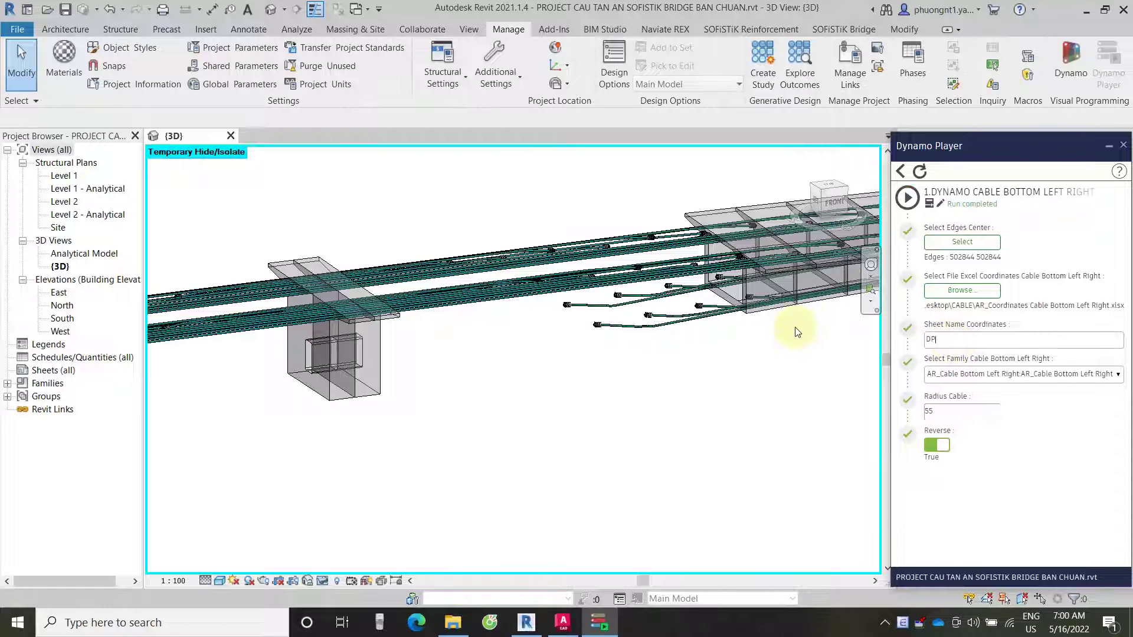
pyautogui.write('7')
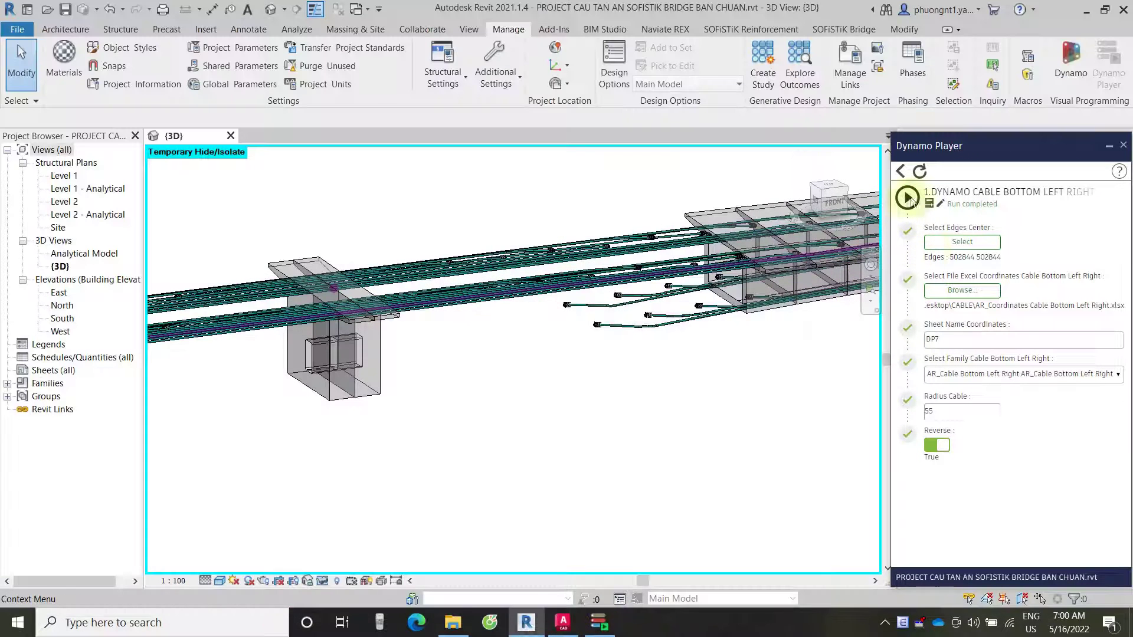
pyautogui.click(909, 199)
# Load the CABLE BOTTOM CENTER script and pick the closing segment's centre edges.
pyautogui.click(901, 171)
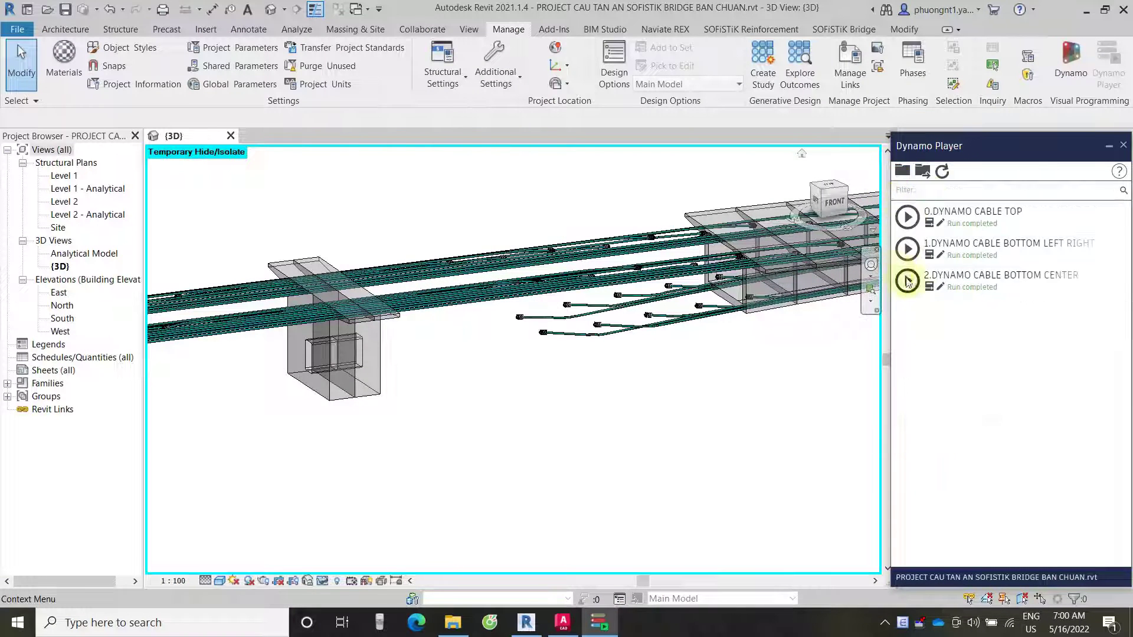
pyautogui.click(927, 287)
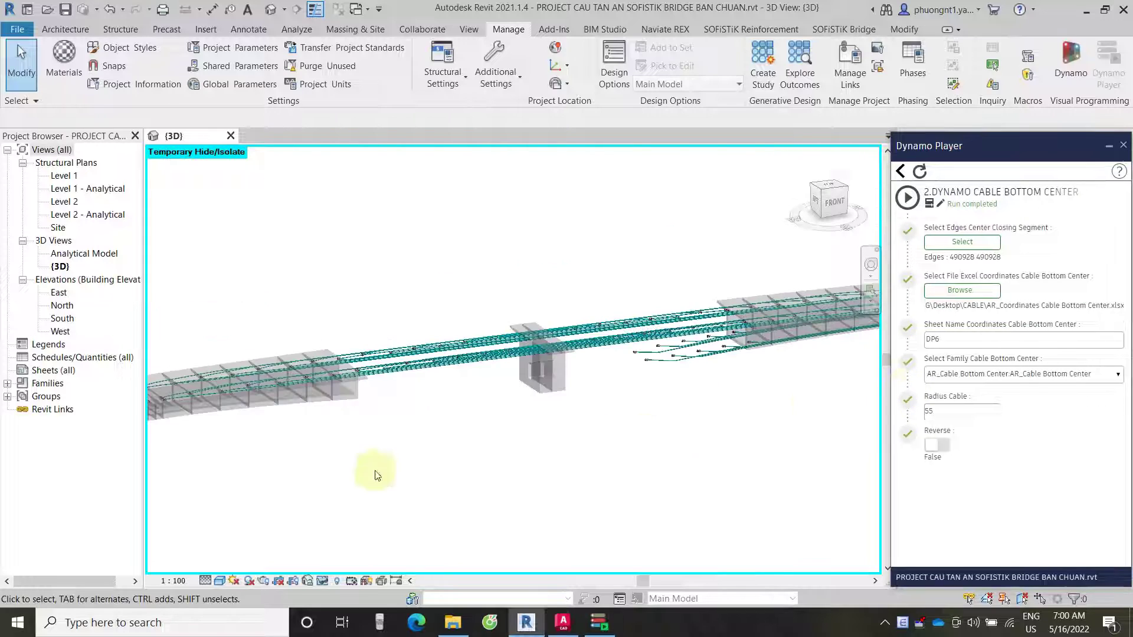
pyautogui.keyDown('shift'); pyautogui.moveTo(374, 473); pyautogui.dragTo(434, 410, button='middle'); pyautogui.keyUp('shift')
pyautogui.click(962, 242)
pyautogui.scroll(3, 649, 295)
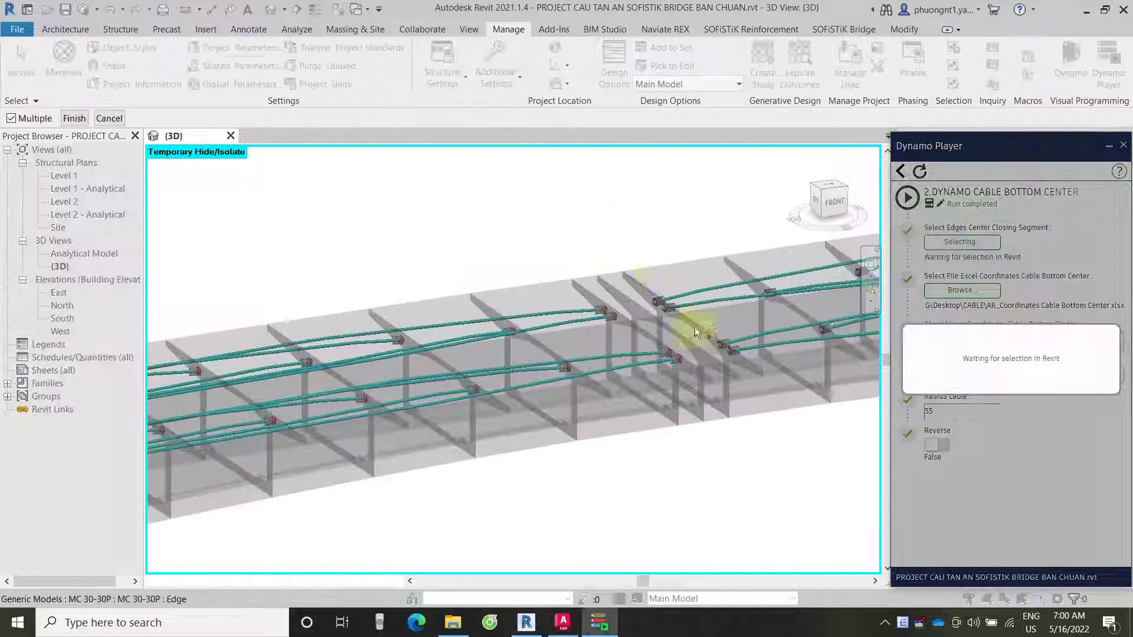
pyautogui.scroll(3, 690, 337)
pyautogui.click(74, 118)
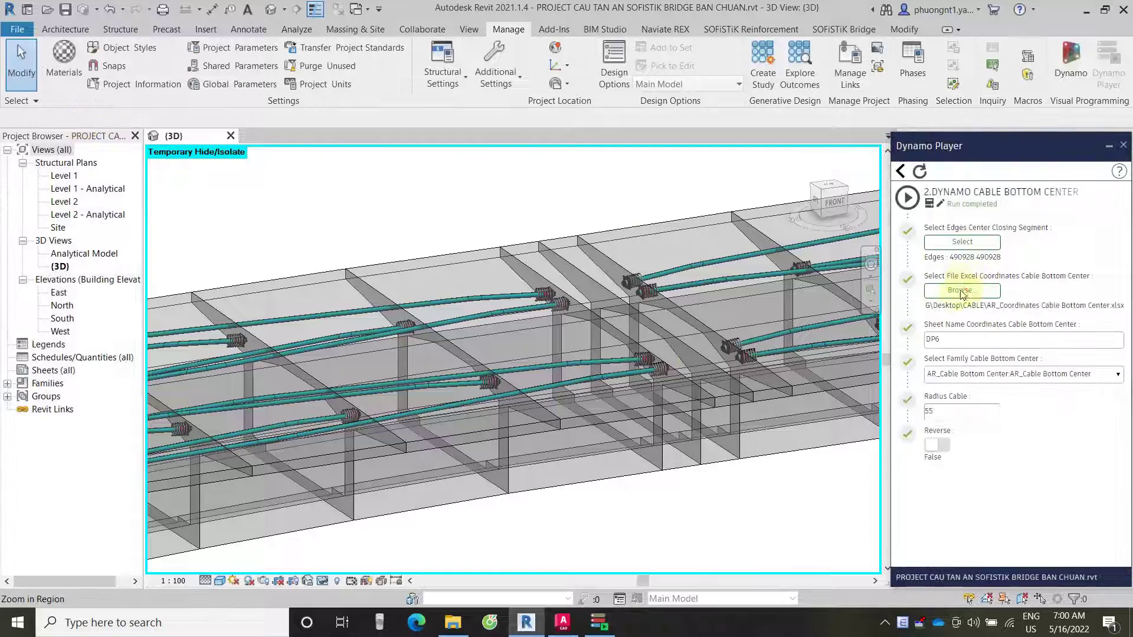
# Choose the centre-cable Excel coordinates file and bring up the AutoCAD cable drawing.
pyautogui.click(959, 291)
pyautogui.click(1004, 462)
pyautogui.scroll(-5, 678, 511)
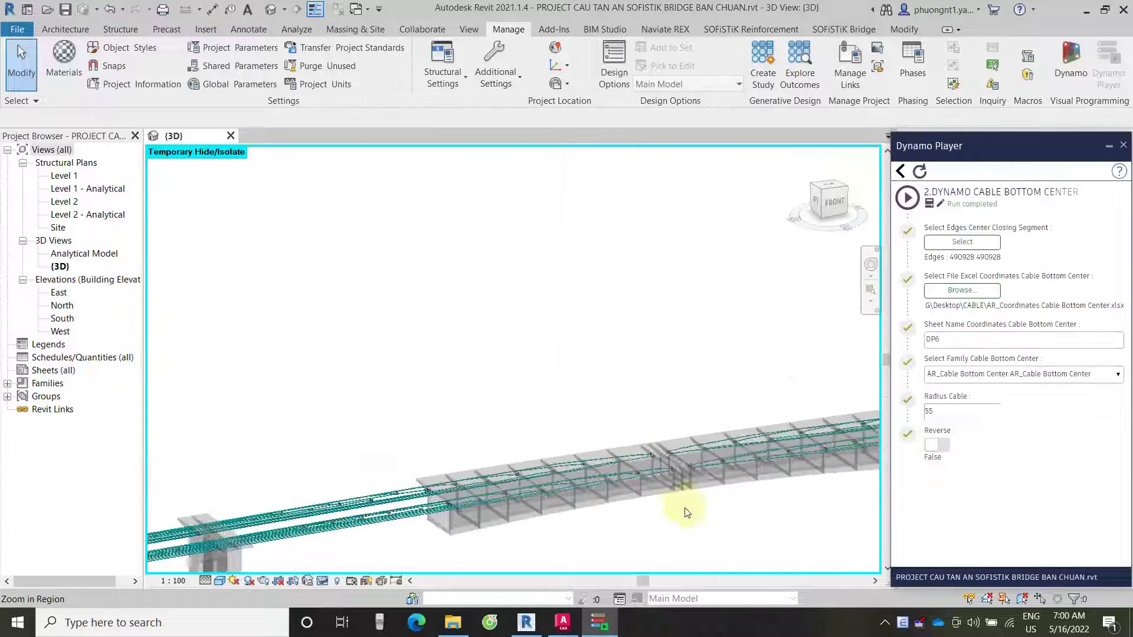
pyautogui.moveTo(486, 172); pyautogui.dragTo(609, 410, button='middle')
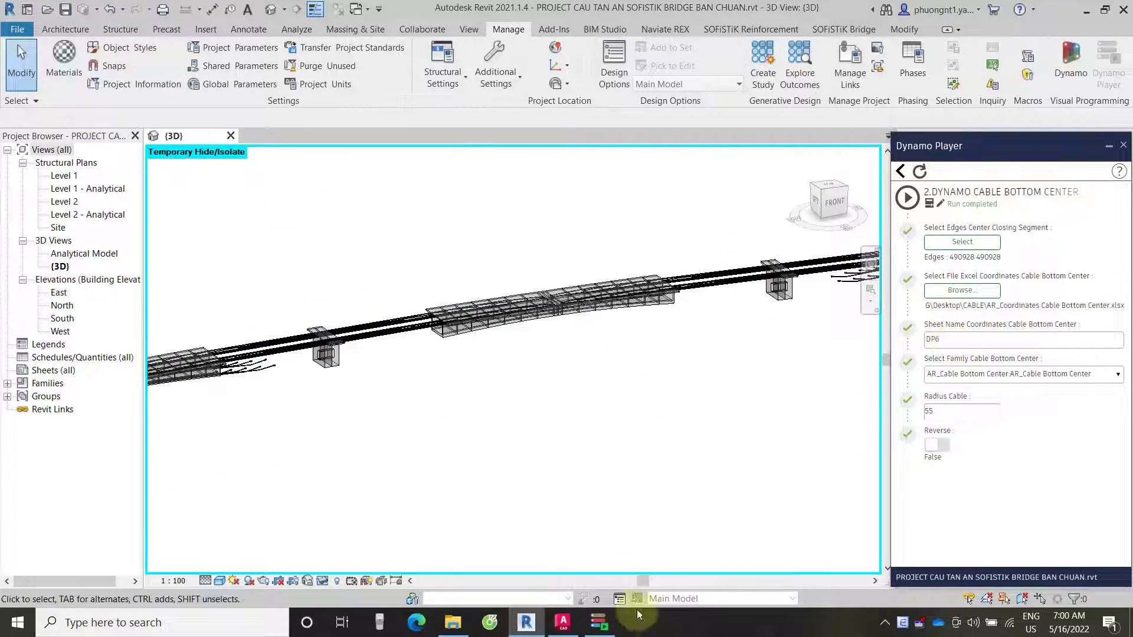
pyautogui.click(563, 622)
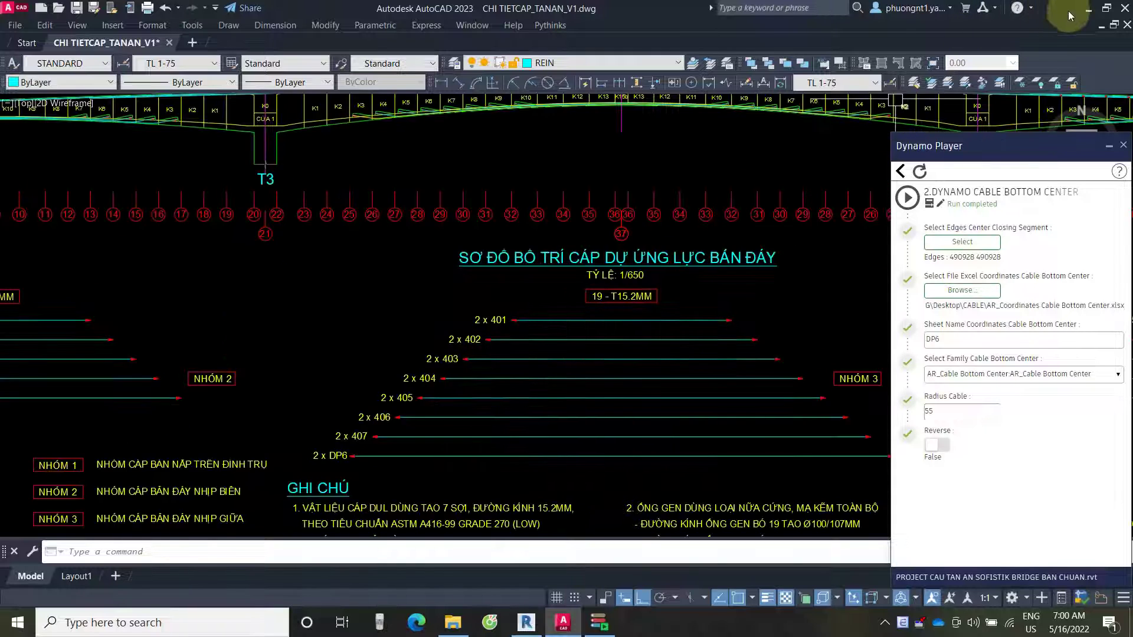
# Run CABLE BOTTOM CENTER for sheets 401 through 407 and DP6, checking names in AutoCAD.
pyautogui.click(1088, 8)
pyautogui.doubleClick(944, 339)
pyautogui.write('401')
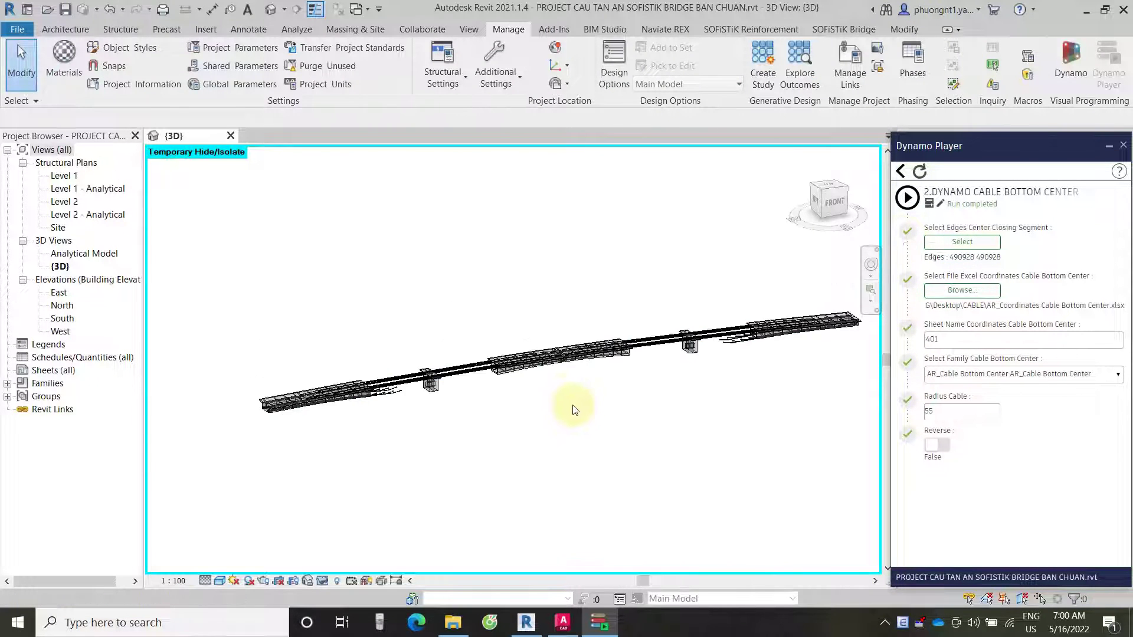
pyautogui.scroll(5, 534, 360)
pyautogui.moveTo(534, 360)
pyautogui.keyDown('shift'); pyautogui.mouseDown(button='middle')
pyautogui.moveTo(589, 498)
pyautogui.moveTo(577, 463)
pyautogui.moveTo(615, 437)
pyautogui.moveTo(715, 433)
pyautogui.mouseUp(button='middle'); pyautogui.keyUp('shift')
pyautogui.click(946, 340)
pyautogui.write('402')
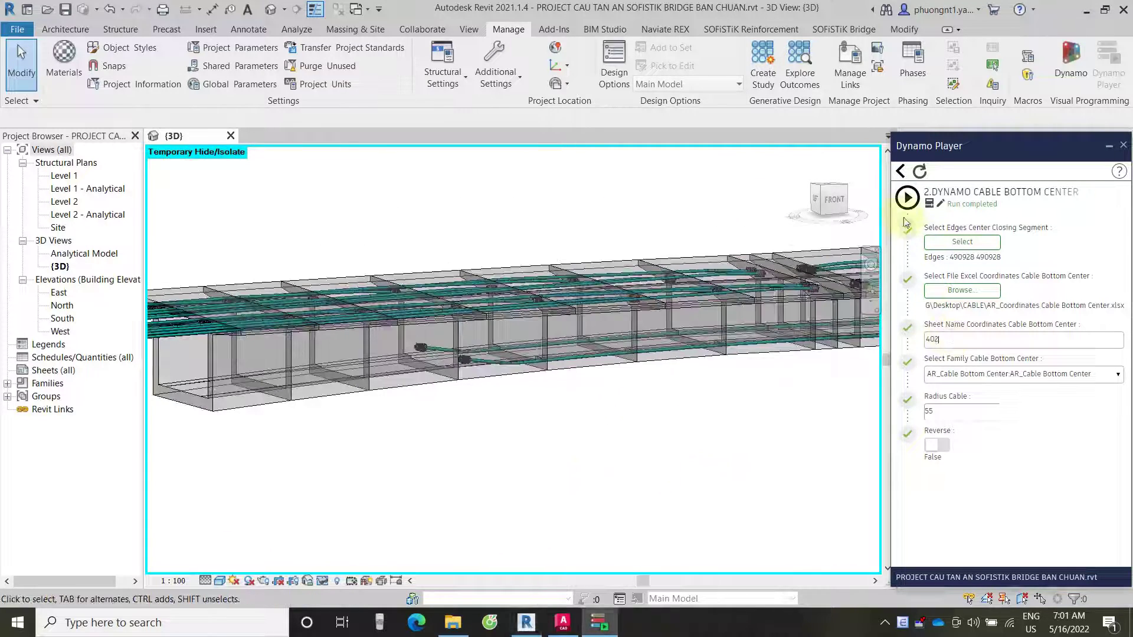
pyautogui.click(907, 198)
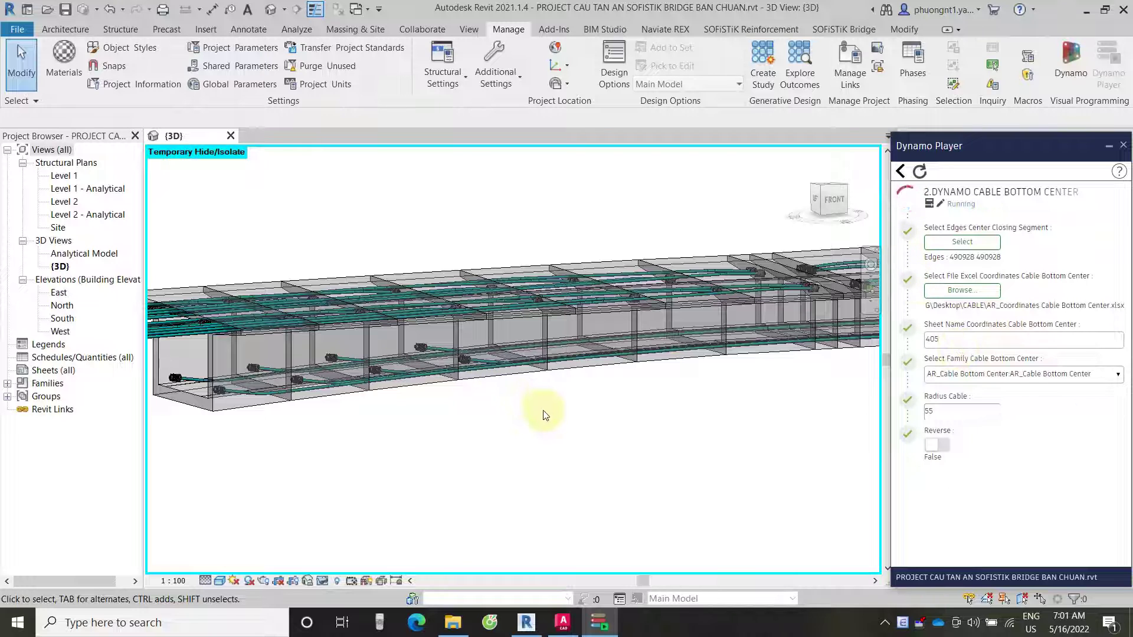
pyautogui.scroll(-3, 540, 412)
pyautogui.scroll(-2, 416, 462)
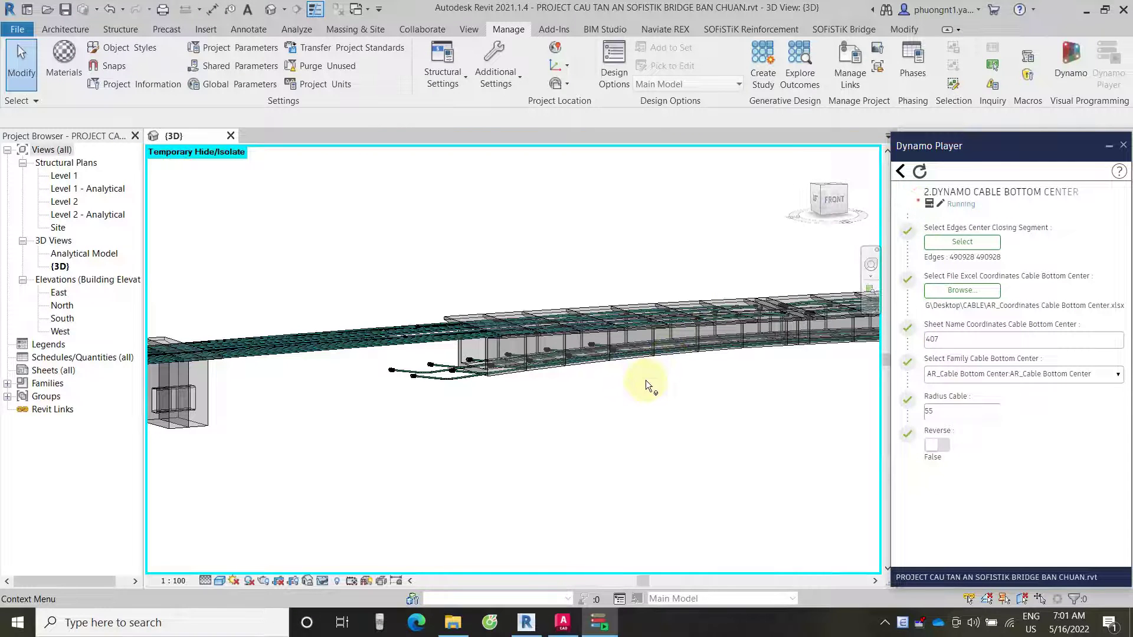
pyautogui.click(563, 622)
pyautogui.click(939, 359)
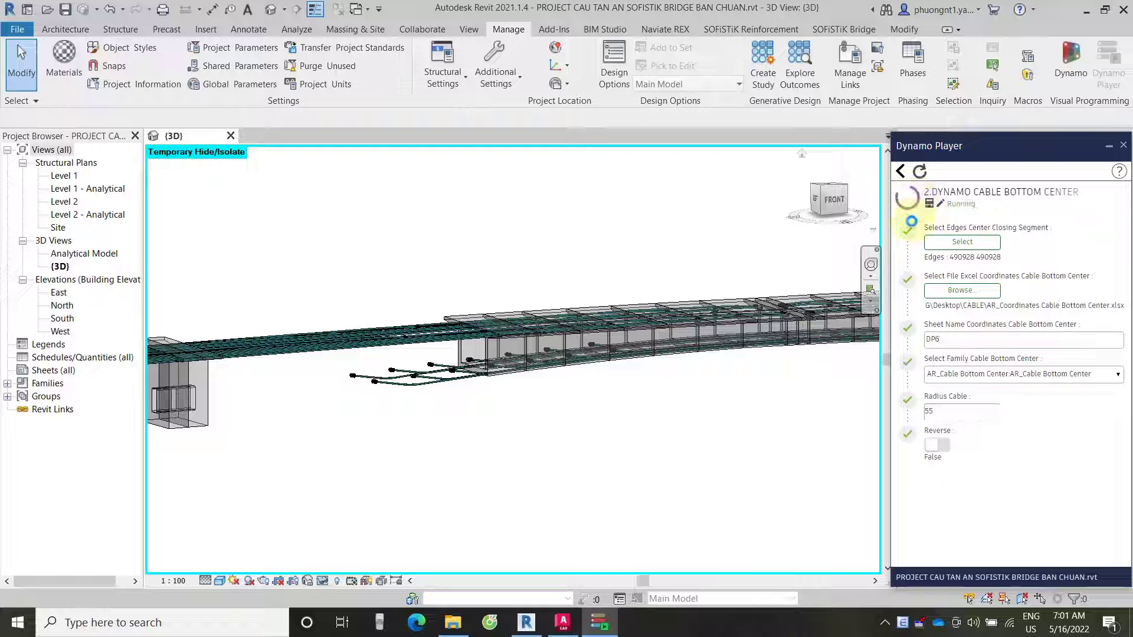
pyautogui.scroll(-3, 708, 403)
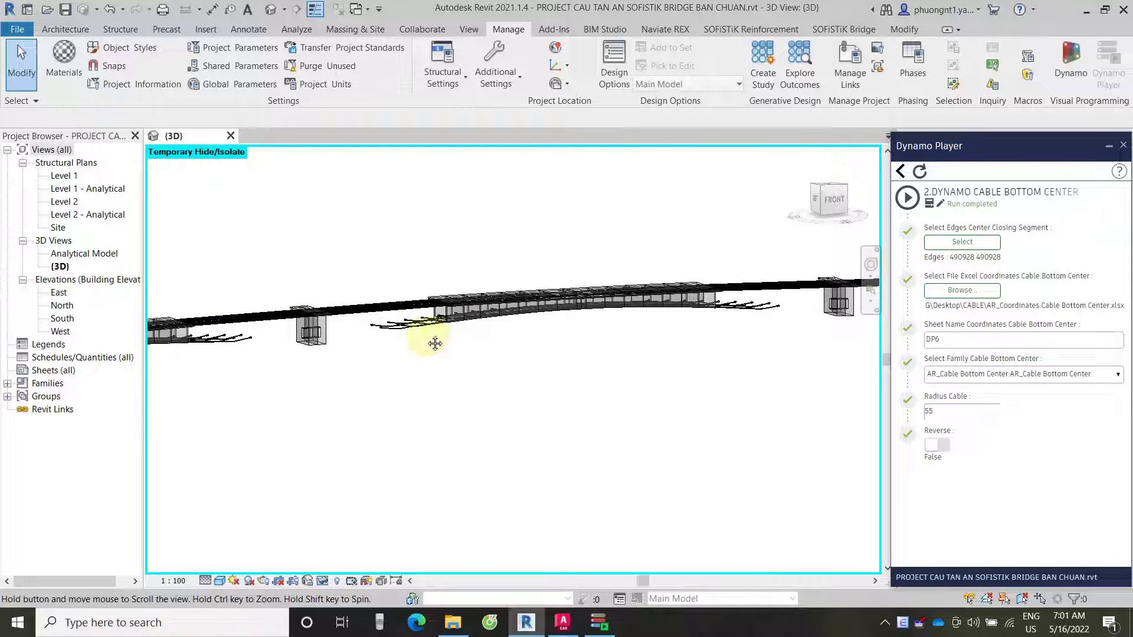
# Inspect the selected cables near the pier, then orbit the bridge to an end-on view.
pyautogui.moveTo(435, 343)
pyautogui.mouseDown(button='middle')
pyautogui.moveTo(399, 260)
pyautogui.moveTo(479, 399)
pyautogui.moveTo(454, 196)
pyautogui.mouseUp(button='middle')
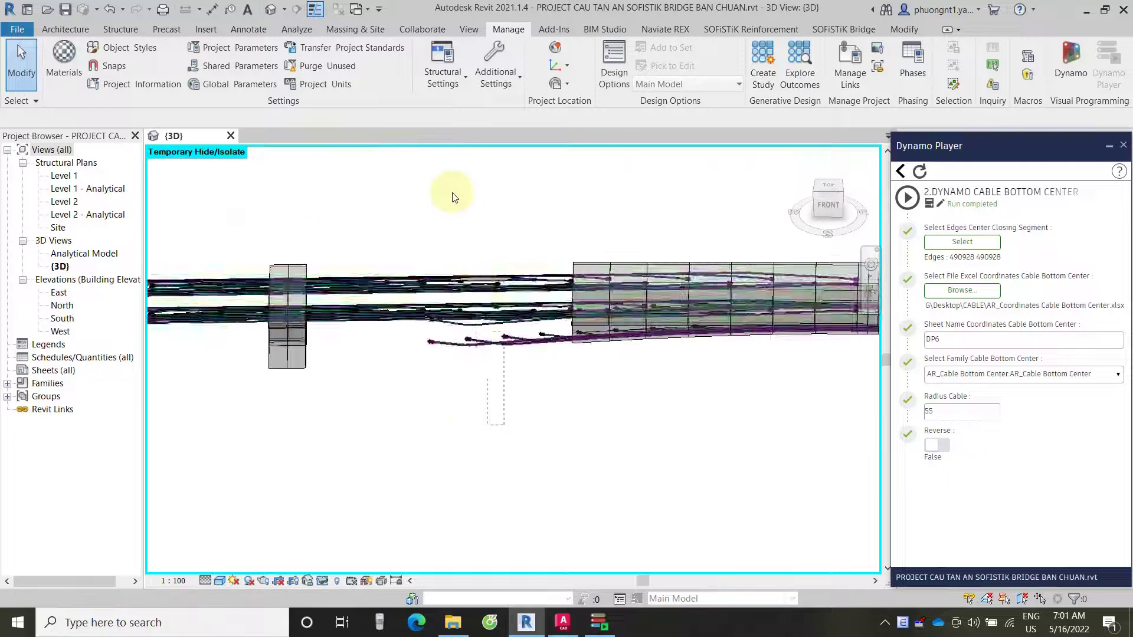
pyautogui.click(477, 280)
pyautogui.rightClick(531, 380)
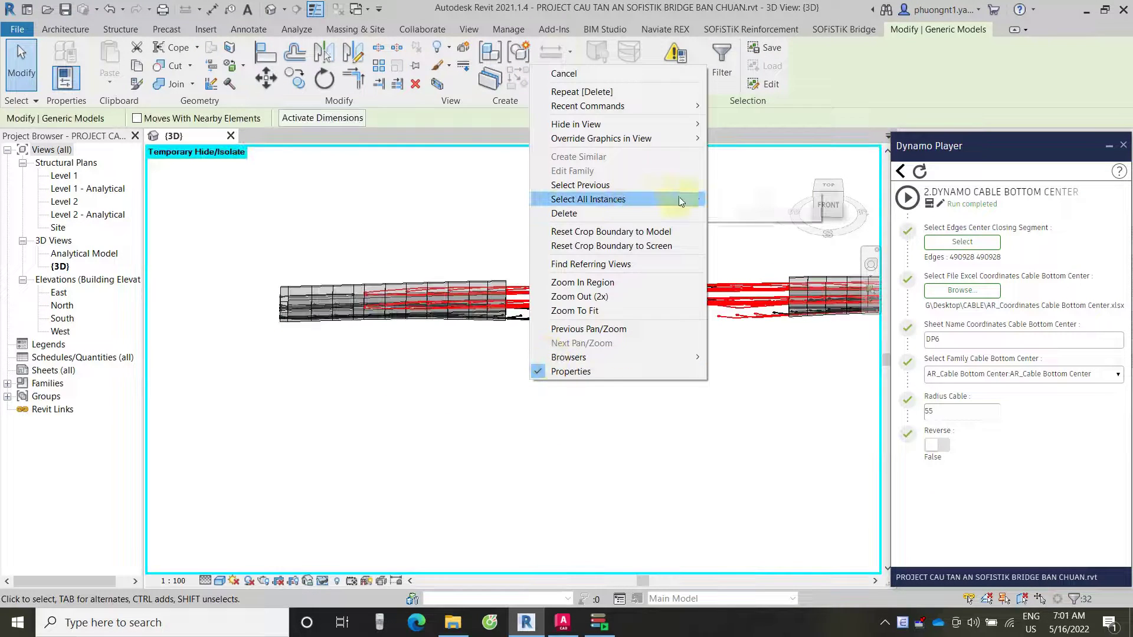
pyautogui.click(466, 412)
pyautogui.moveTo(560, 387)
pyautogui.keyDown('shift'); pyautogui.mouseDown(button='middle')
pyautogui.moveTo(611, 300)
pyautogui.moveTo(499, 389)
pyautogui.moveTo(635, 364)
pyautogui.mouseUp(button='middle'); pyautogui.keyUp('shift')
pyautogui.moveTo(476, 368)
pyautogui.keyDown('shift'); pyautogui.mouseDown(button='middle')
pyautogui.moveTo(518, 354)
pyautogui.moveTo(603, 285)
pyautogui.moveTo(451, 324)
pyautogui.moveTo(408, 354)
pyautogui.mouseUp(button='middle'); pyautogui.keyUp('shift')
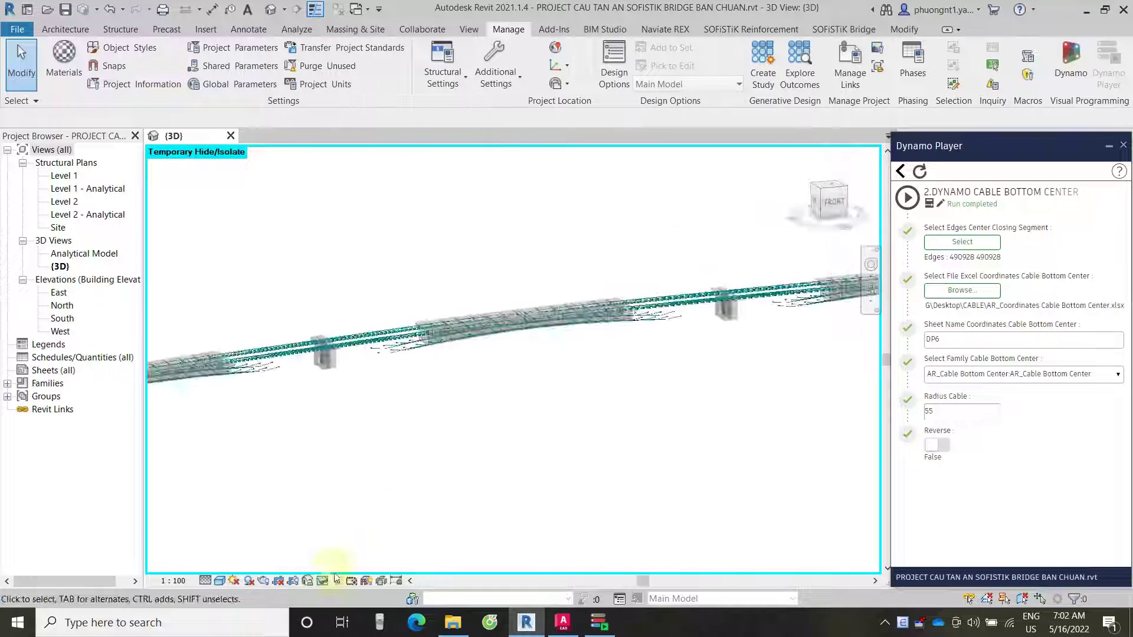
# Reset Temporary Hide/Isolate and zoom obliquely onto the girder's prestressing cables.
pyautogui.click(328, 580)
pyautogui.click(470, 470)
pyautogui.scroll(3, 458, 425)
pyautogui.scroll(2, 507, 413)
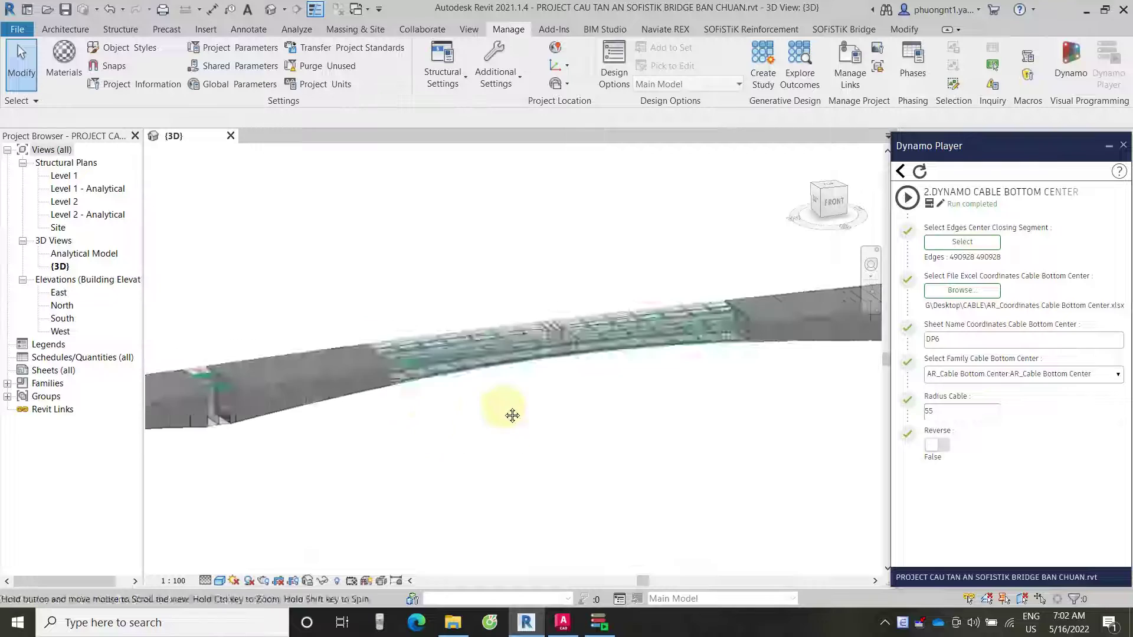
pyautogui.moveTo(503, 435)
pyautogui.keyDown('shift'); pyautogui.mouseDown(button='middle')
pyautogui.moveTo(670, 380)
pyautogui.moveTo(678, 434)
pyautogui.moveTo(544, 384)
pyautogui.moveTo(453, 468)
pyautogui.moveTo(605, 426)
pyautogui.moveTo(664, 378)
pyautogui.moveTo(405, 473)
pyautogui.moveTo(476, 448)
pyautogui.moveTo(749, 417)
pyautogui.moveTo(496, 461)
pyautogui.moveTo(688, 445)
pyautogui.moveTo(544, 513)
pyautogui.moveTo(691, 531)
pyautogui.moveTo(519, 496)
pyautogui.moveTo(632, 399)
pyautogui.moveTo(483, 369)
pyautogui.mouseUp(button='middle'); pyautogui.keyUp('shift')
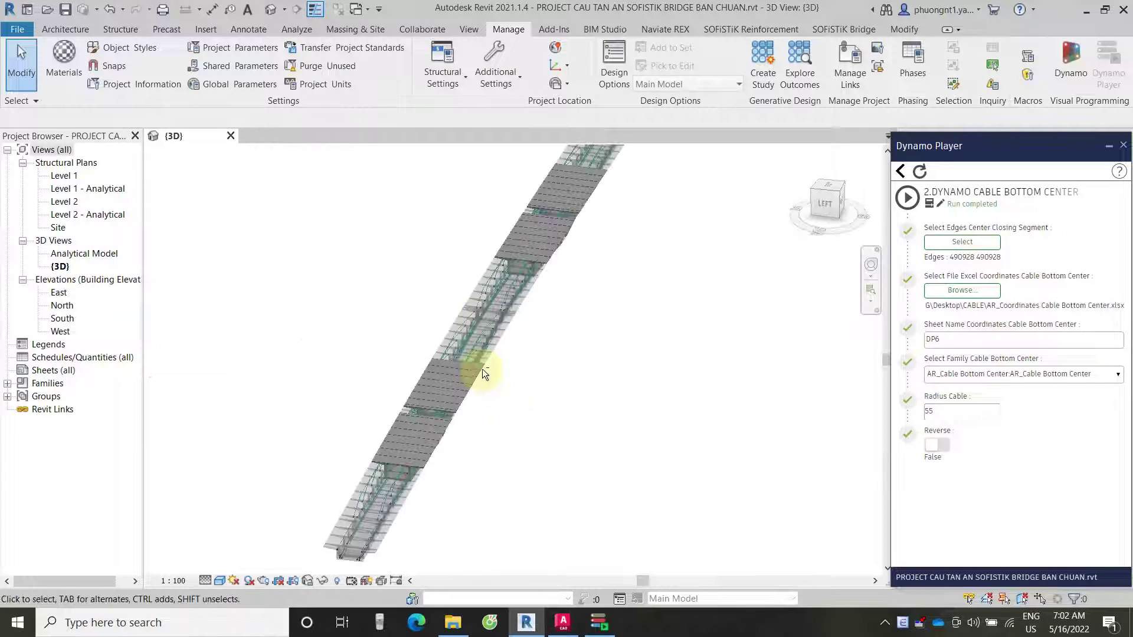
pyautogui.scroll(3, 552, 375)
pyautogui.scroll(5, 777, 523)
pyautogui.click(603, 341)
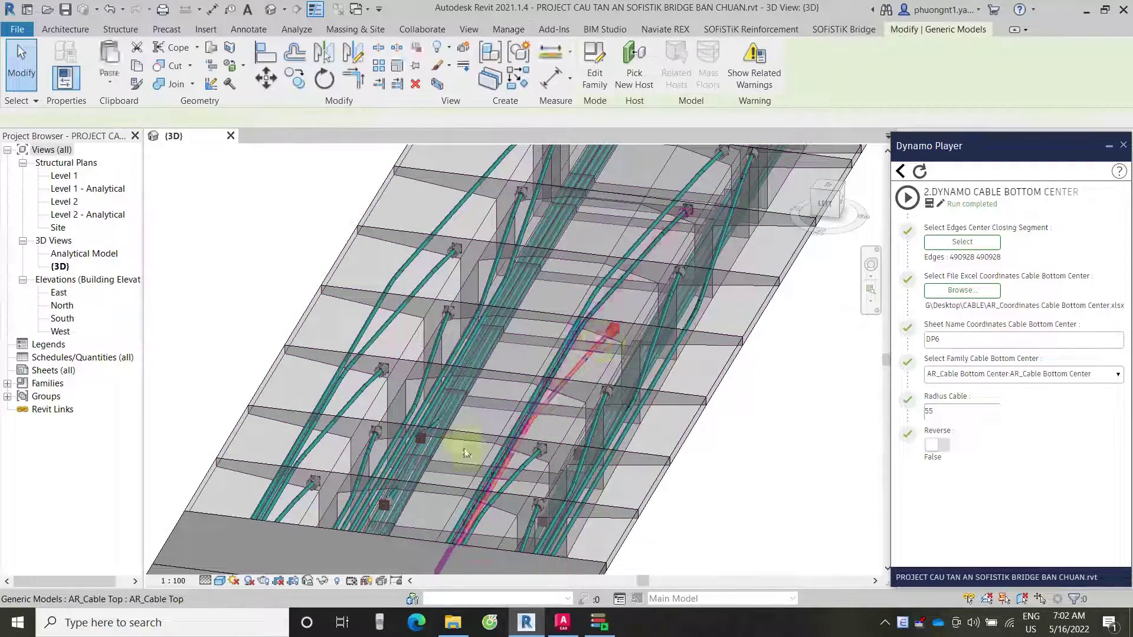
pyautogui.rightClick(288, 251)
pyautogui.click(508, 386)
pyautogui.click(322, 581)
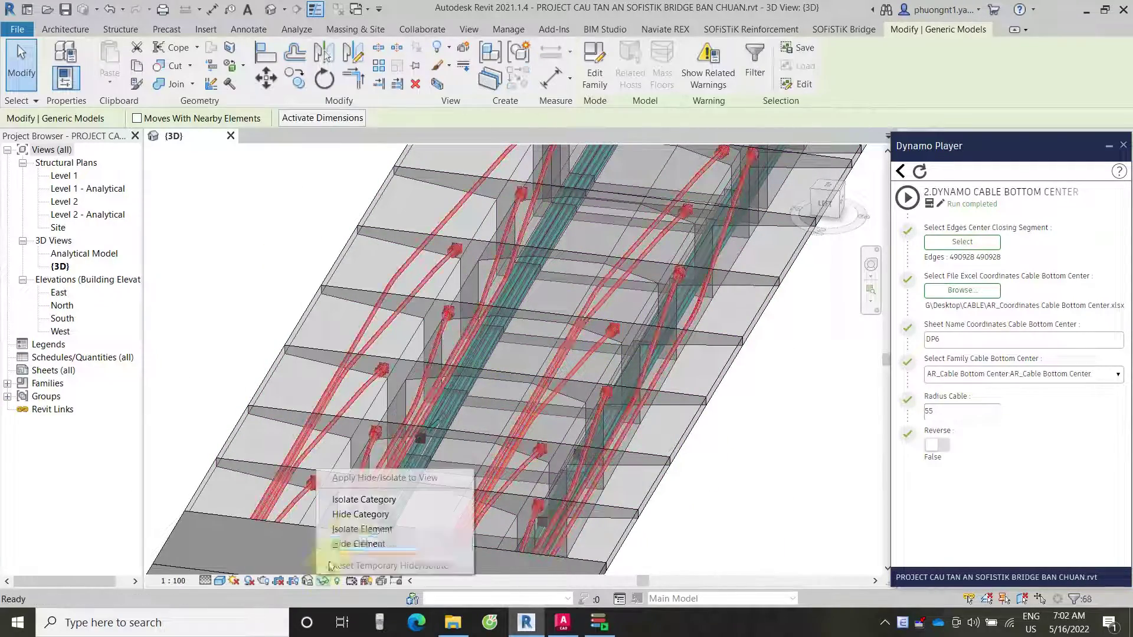
pyautogui.click(354, 529)
pyautogui.moveTo(676, 447)
pyautogui.keyDown('shift'); pyautogui.mouseDown(button='middle')
pyautogui.moveTo(691, 468)
pyautogui.moveTo(555, 478)
pyautogui.mouseUp(button='middle'); pyautogui.keyUp('shift')
pyautogui.click(555, 478)
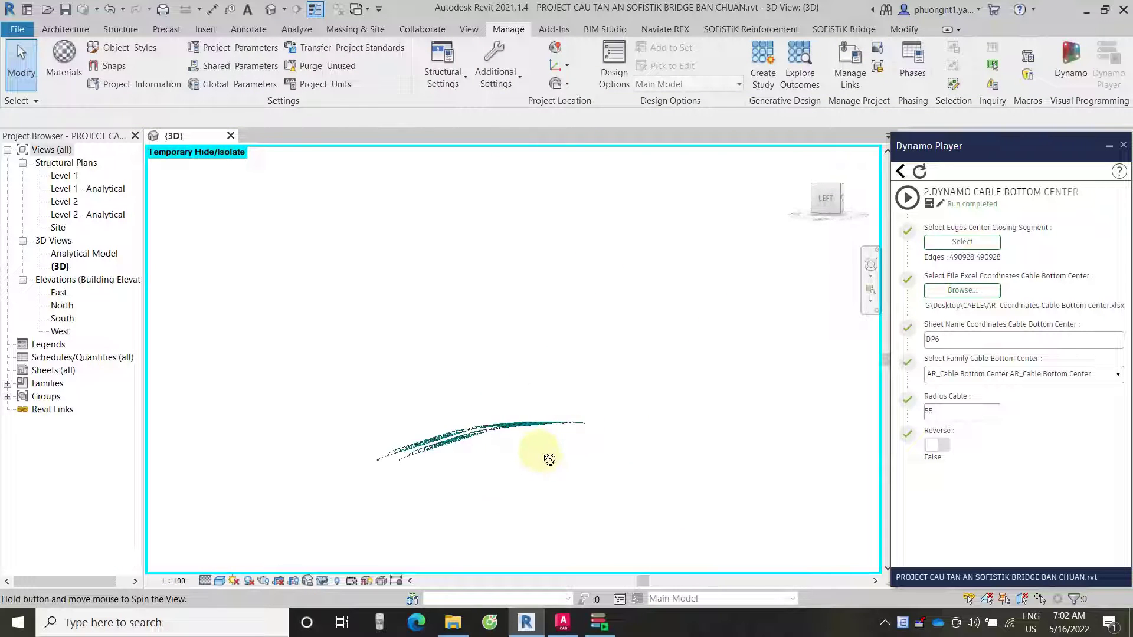
pyautogui.keyDown('shift'); pyautogui.moveTo(515, 547); pyautogui.dragTo(391, 447, button='middle'); pyautogui.keyUp('shift')
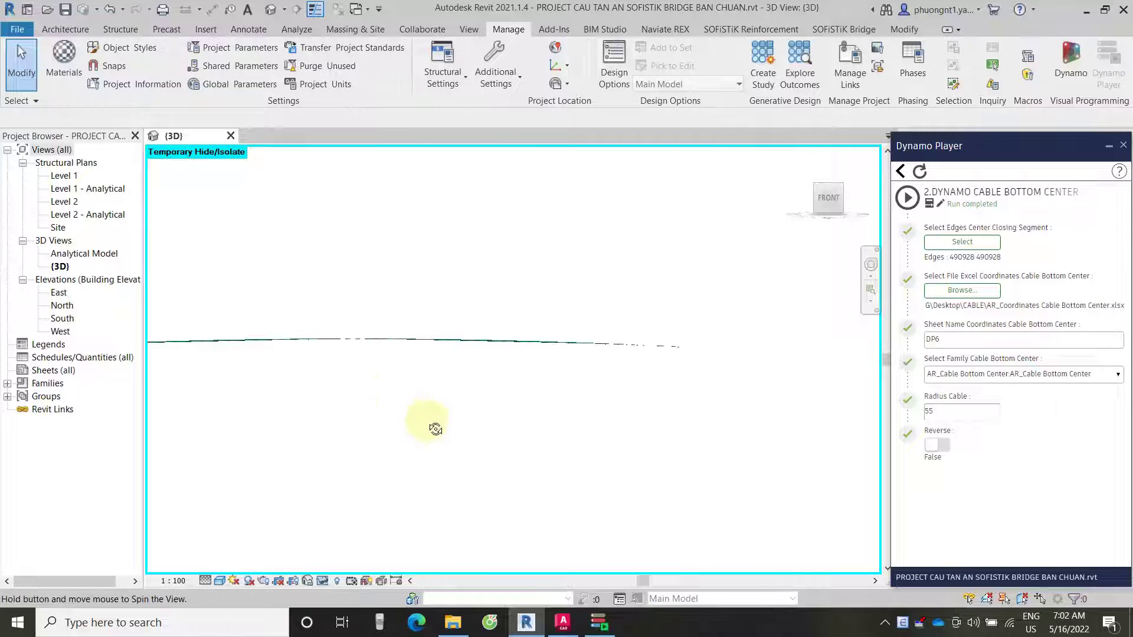
pyautogui.click(321, 581)
pyautogui.click(392, 562)
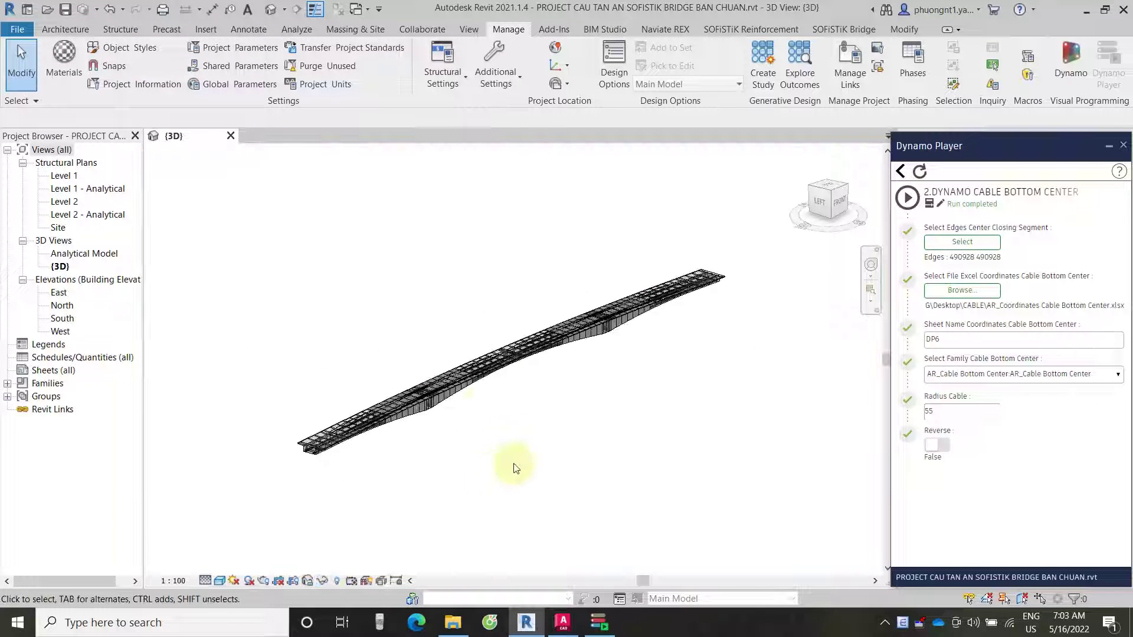